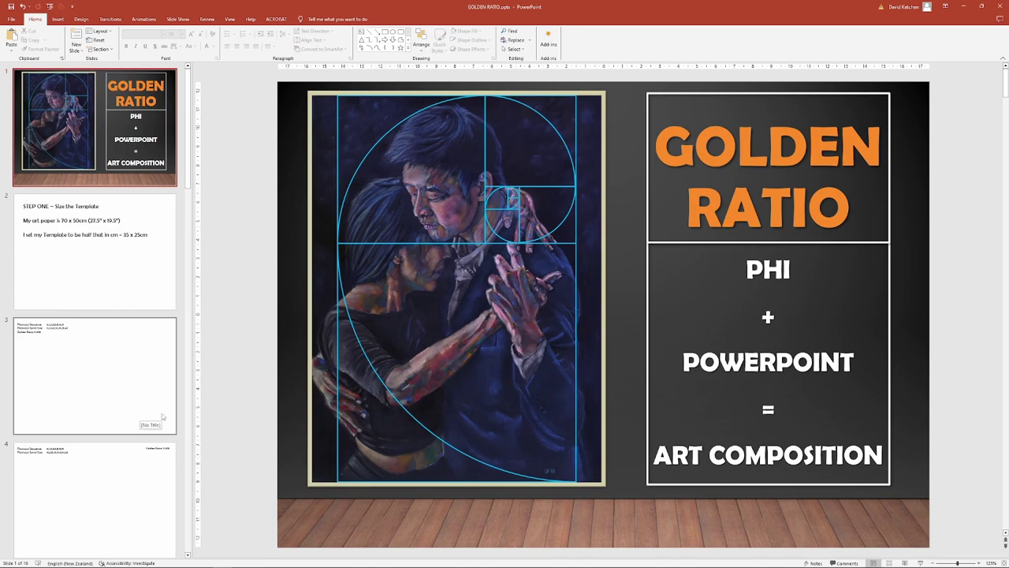
Step: Open slide 2 and check the custom slide size settings for the 35 x 25 cm template, accepting them as they are
{"action": "left_click", "coordinate": [141, 271]}
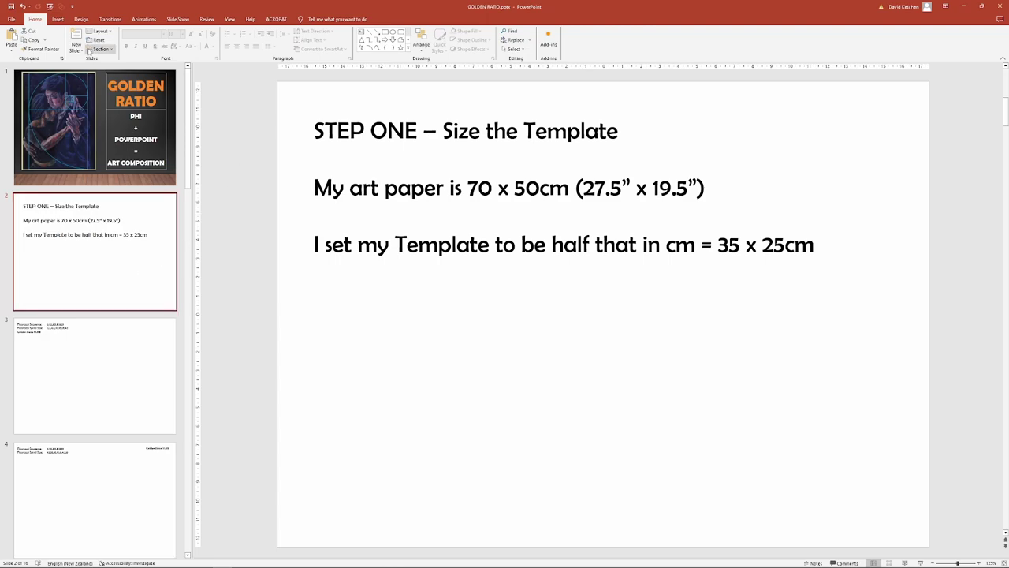
{"action": "left_click", "coordinate": [80, 20]}
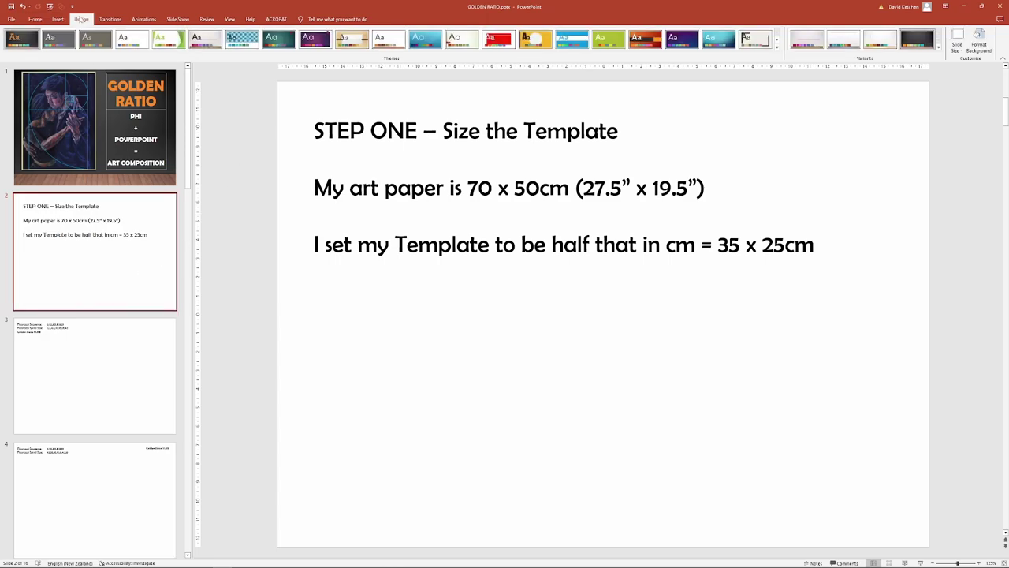
{"action": "left_click", "coordinate": [960, 47]}
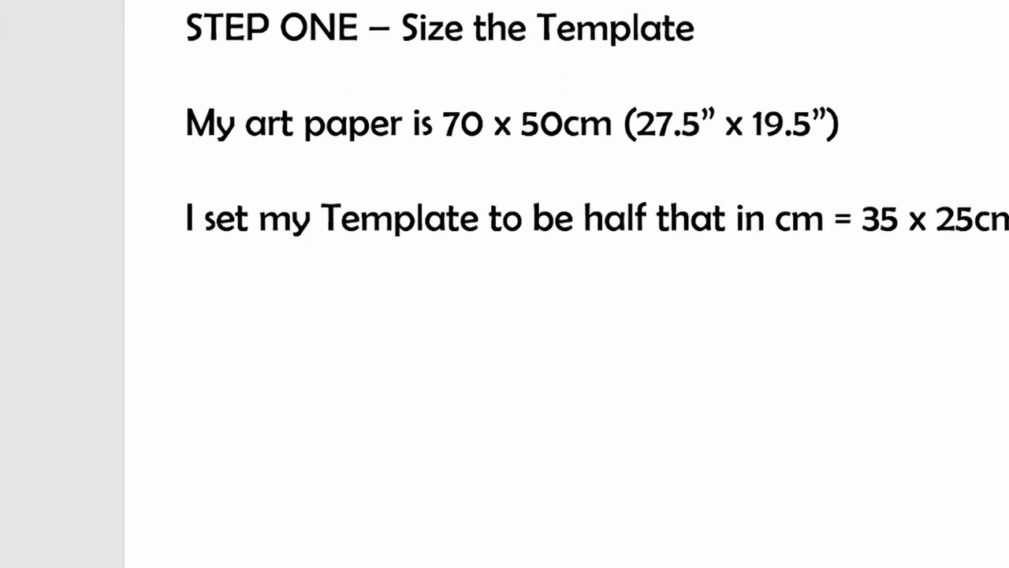
{"action": "left_click", "coordinate": [971, 99]}
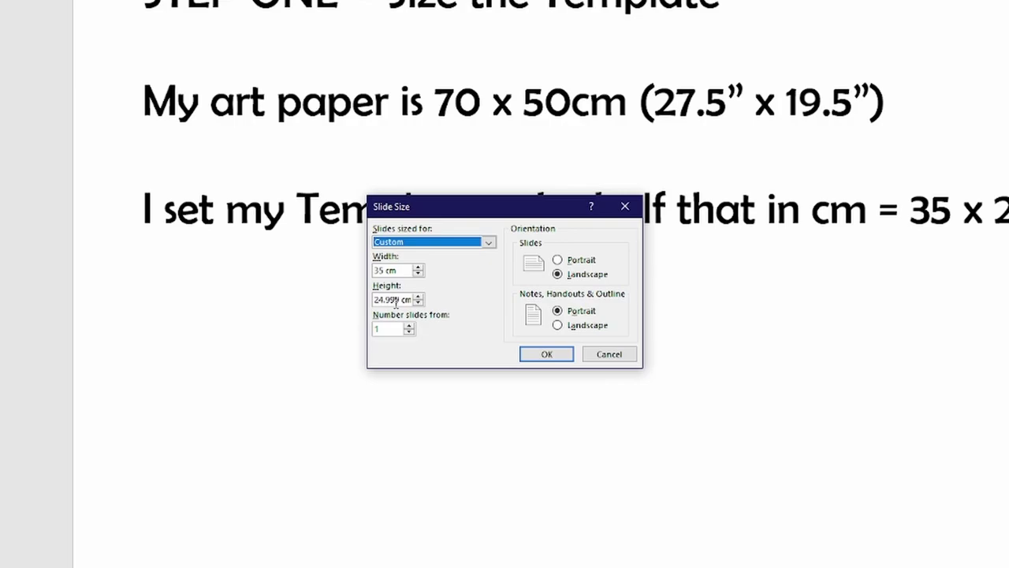
{"action": "left_click", "coordinate": [556, 355]}
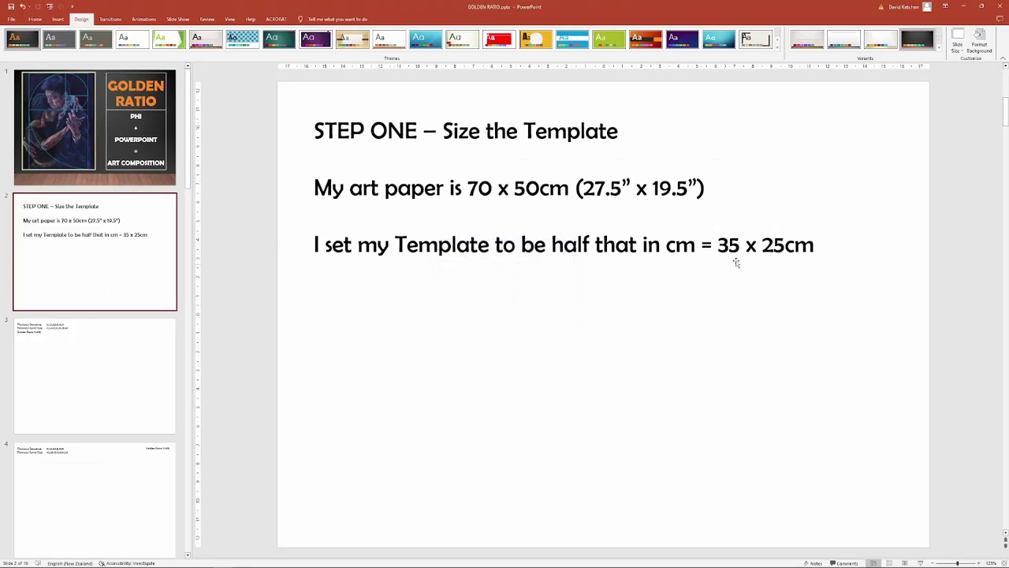
Step: Draw a square about 6.5 cm wide in the middle of slide 3, below the Fibonacci notes
{"action": "left_click", "coordinate": [116, 348]}
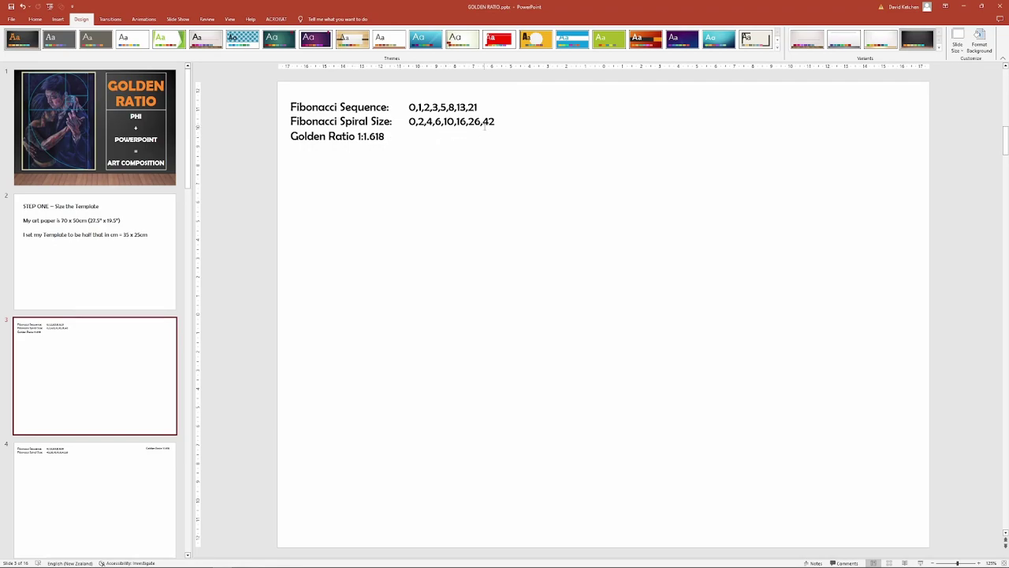
{"action": "left_click", "coordinate": [34, 19]}
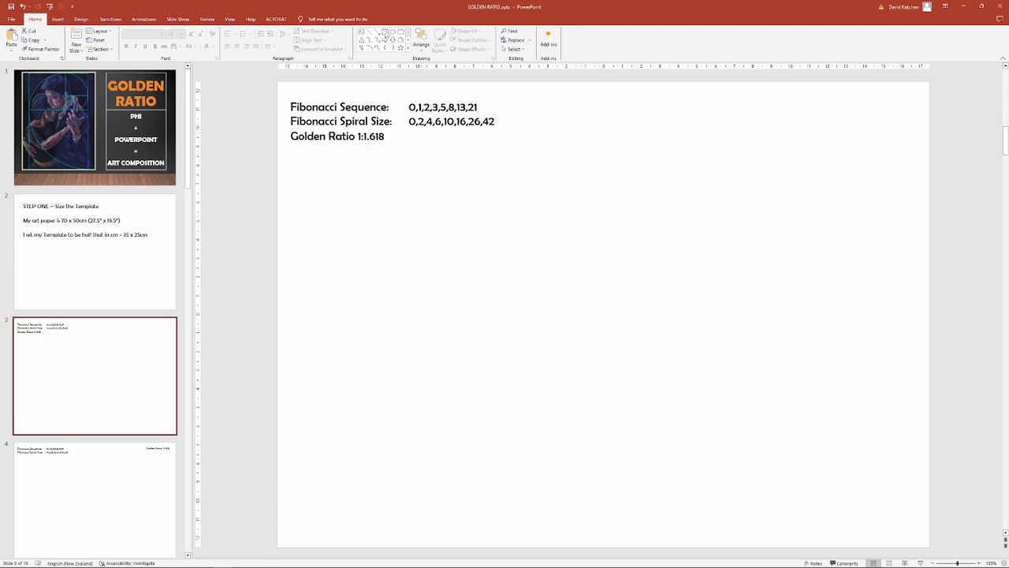
{"action": "left_click", "coordinate": [386, 33]}
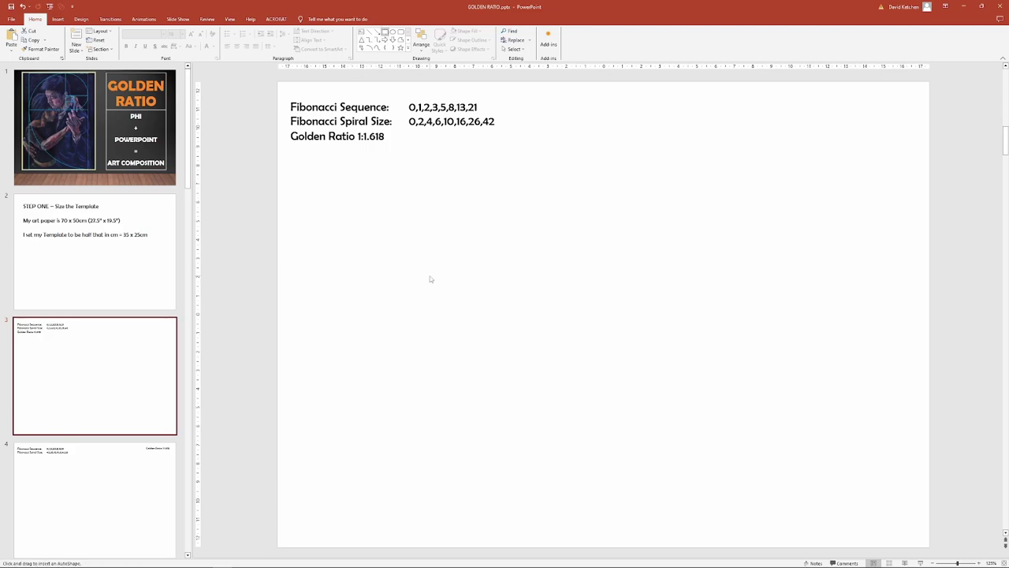
{"action": "mouse_move", "coordinate": [429, 275]}
{"action": "left_mouse_down"}
{"action": "mouse_move", "coordinate": [450, 302]}
{"action": "mouse_move", "coordinate": [553, 361]}
{"action": "left_mouse_up"}
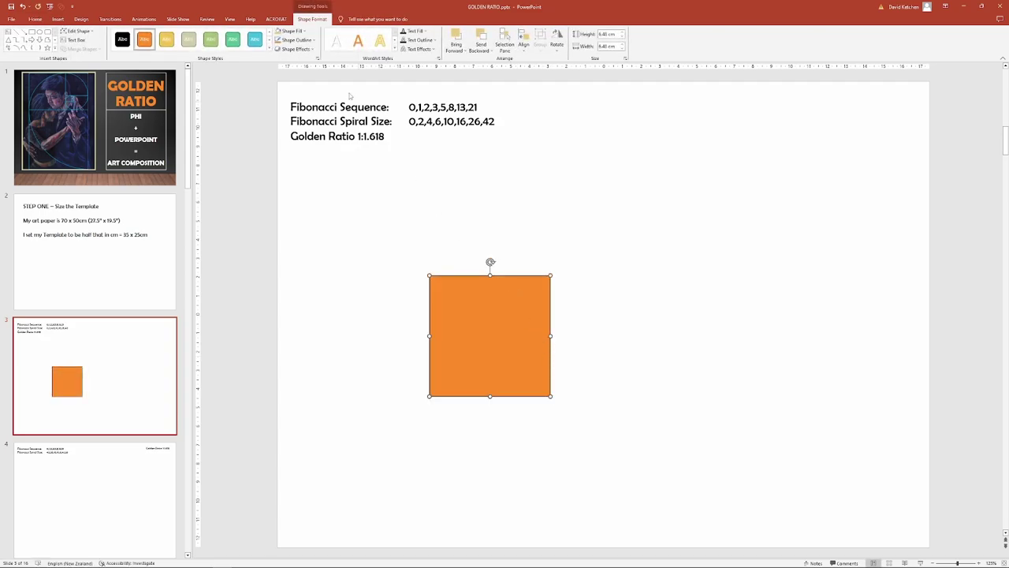
Step: Give the square a thicker outline and no fill, and shift it slightly up toward the Fibonacci notes
{"action": "left_click", "coordinate": [312, 41]}
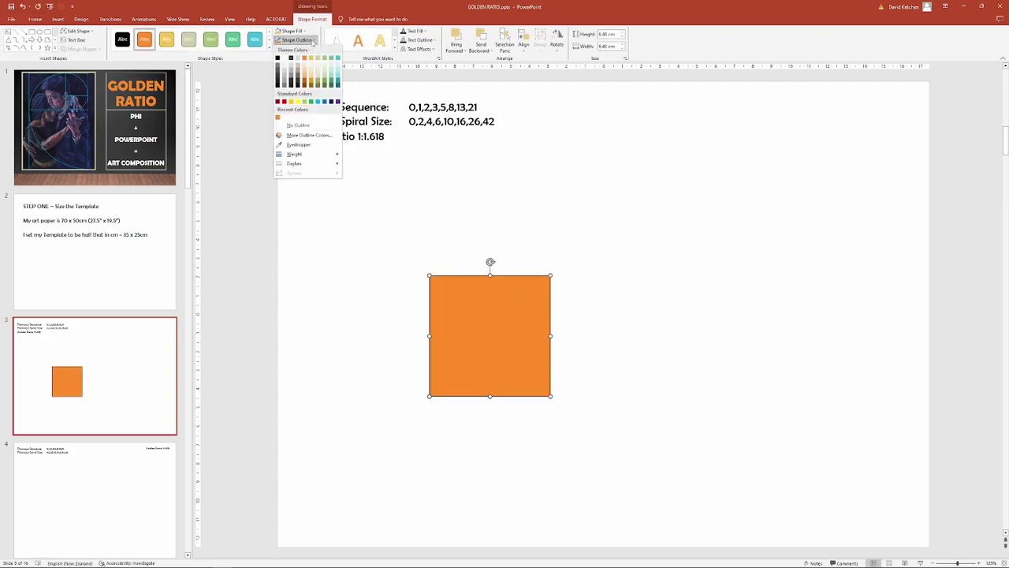
{"action": "mouse_move", "coordinate": [299, 154]}
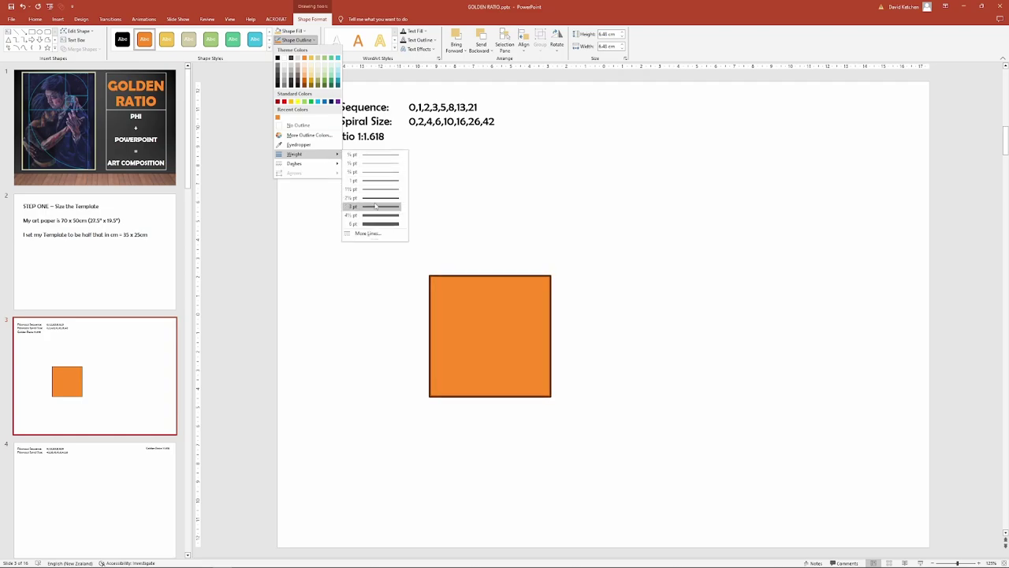
{"action": "left_click", "coordinate": [376, 198]}
{"action": "left_click", "coordinate": [303, 32]}
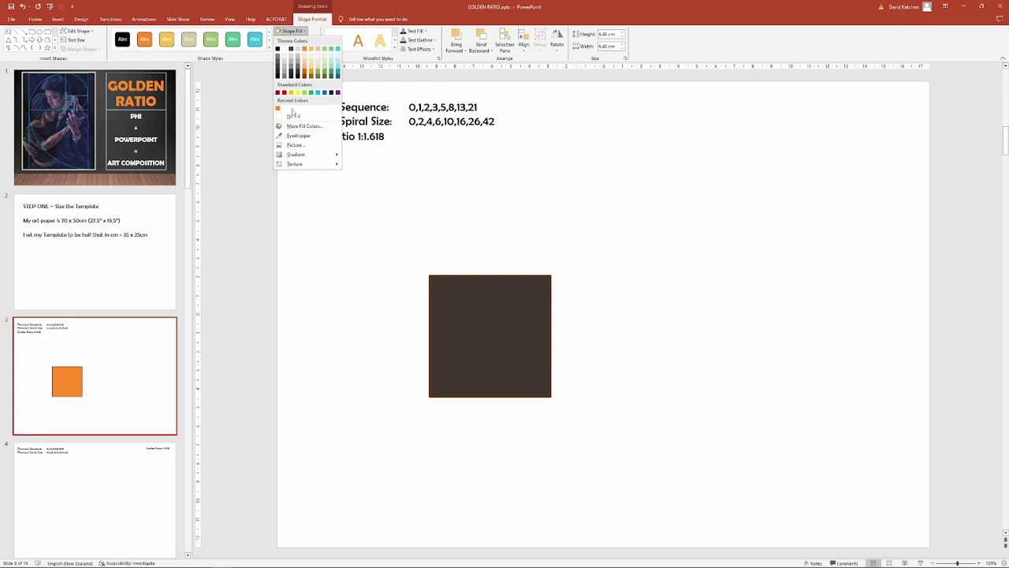
{"action": "left_click", "coordinate": [293, 116]}
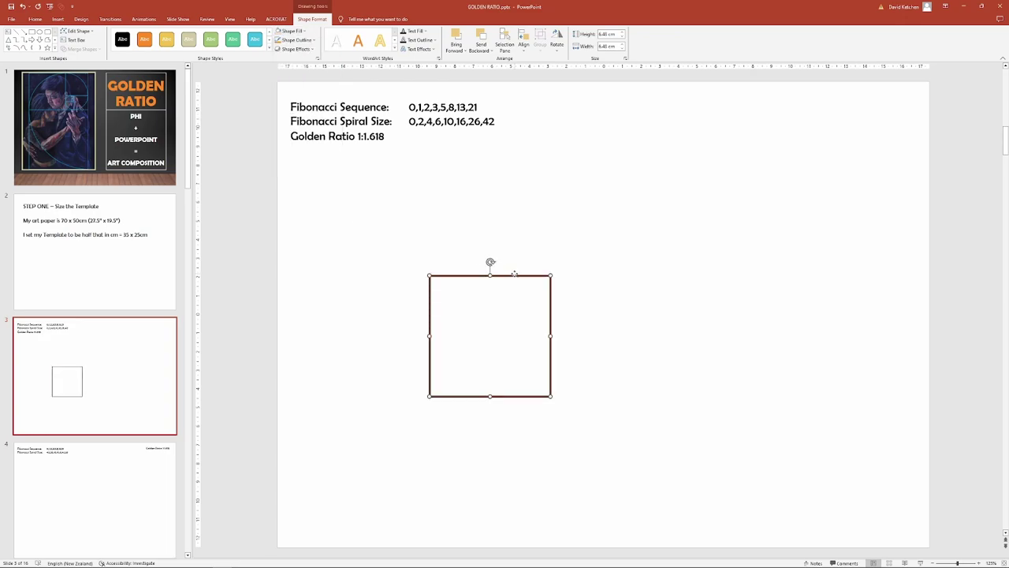
{"action": "left_click_drag", "start_coordinate": [514, 274], "coordinate": [489, 235]}
Step: Lock the square's aspect ratio, set its height to 5 cm, and nudge it slightly lower on the slide
{"action": "right_click", "coordinate": [491, 236]}
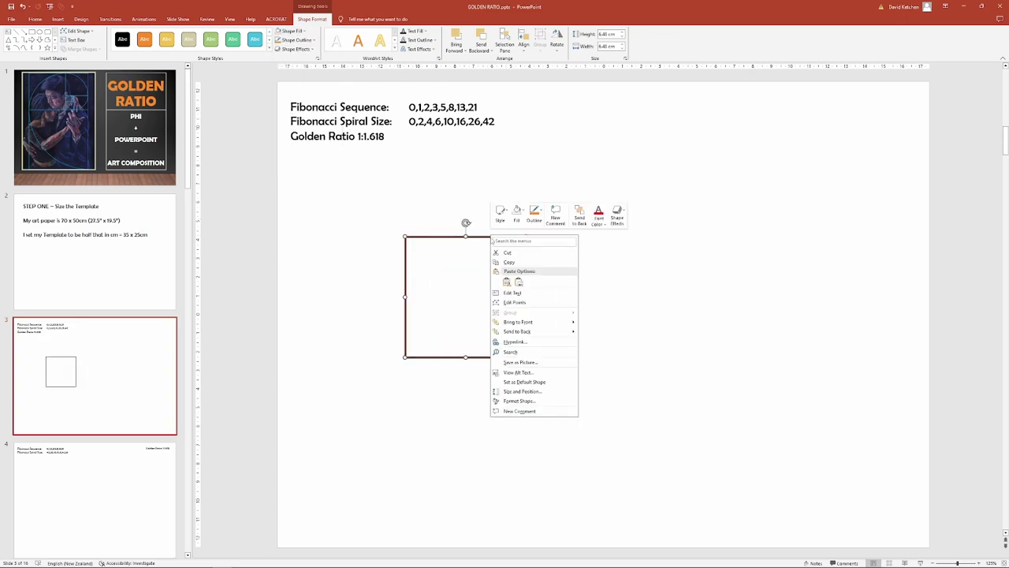
{"action": "left_click", "coordinate": [521, 392]}
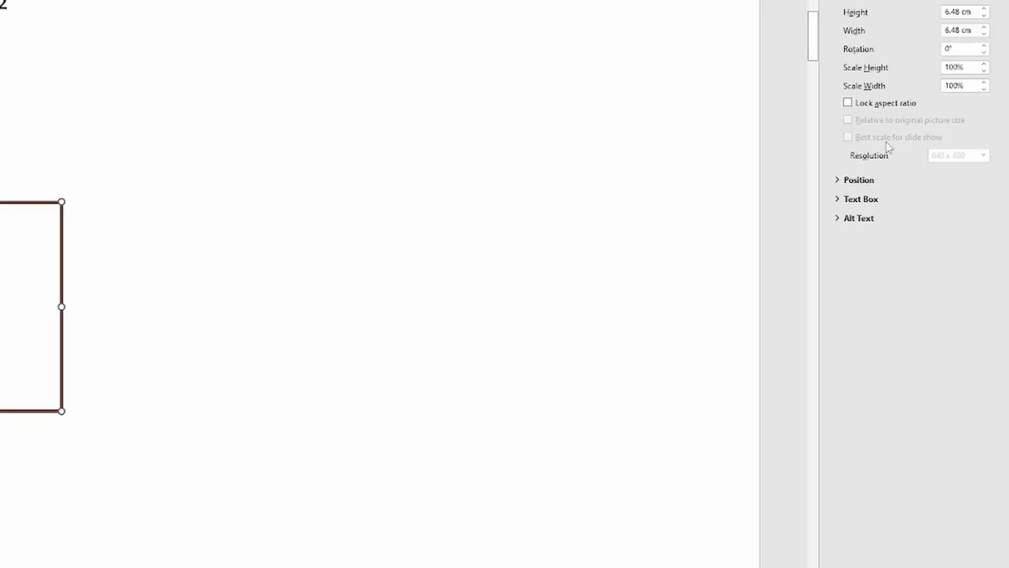
{"action": "double_click", "coordinate": [959, 12]}
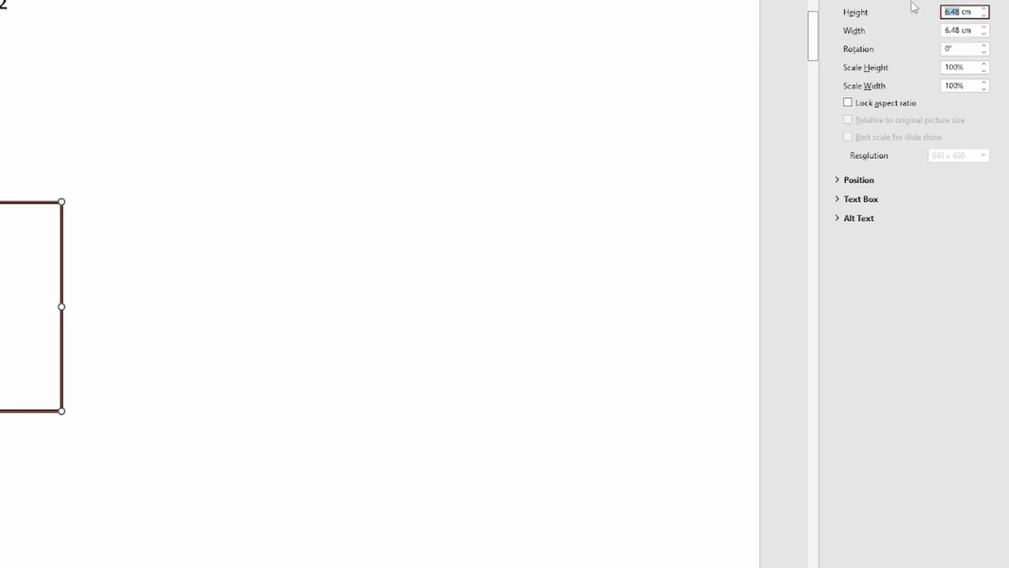
{"action": "left_click", "coordinate": [848, 102]}
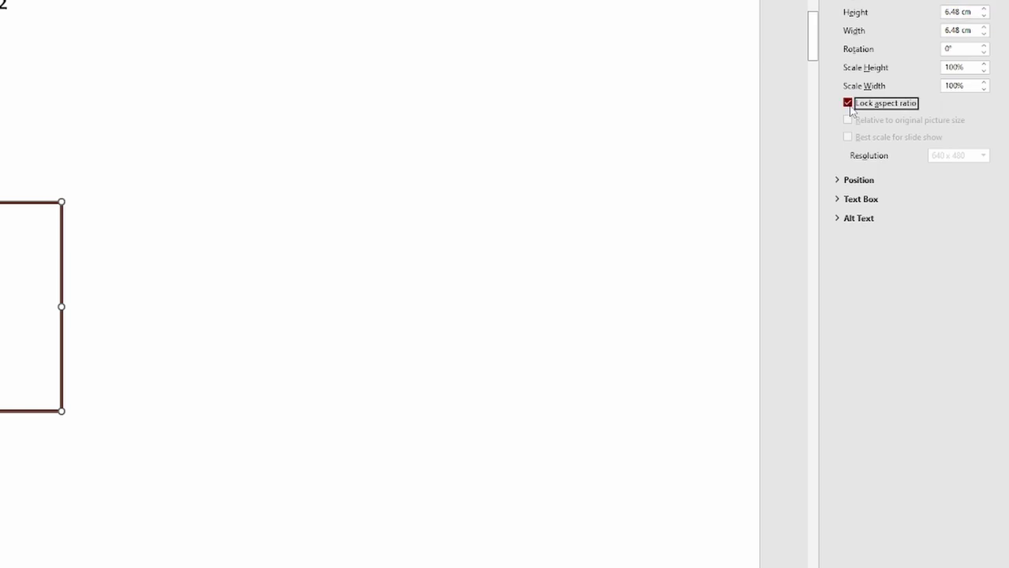
{"action": "double_click", "coordinate": [959, 12]}
{"action": "type", "text": "5"}
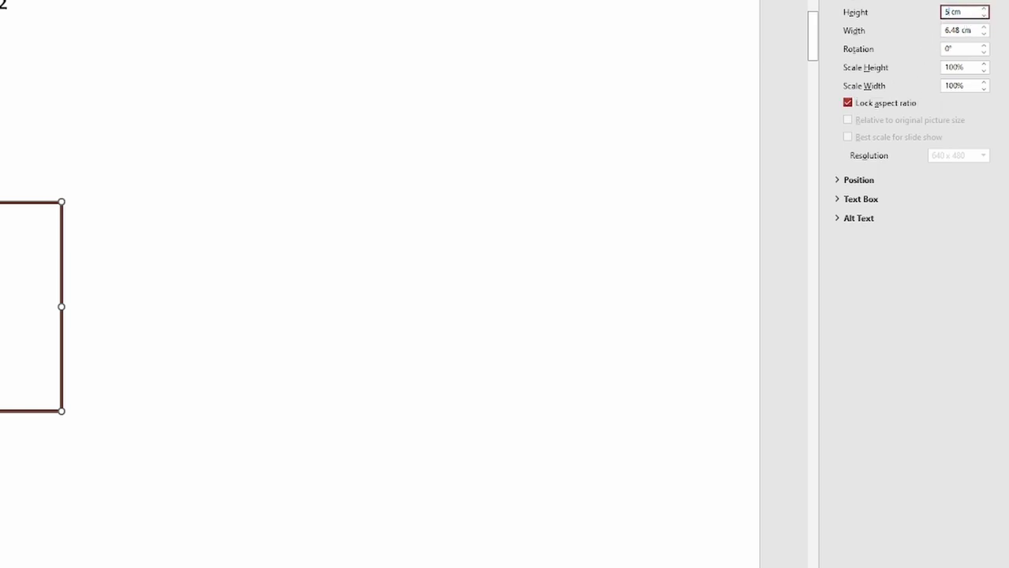
{"action": "key", "text": "Return"}
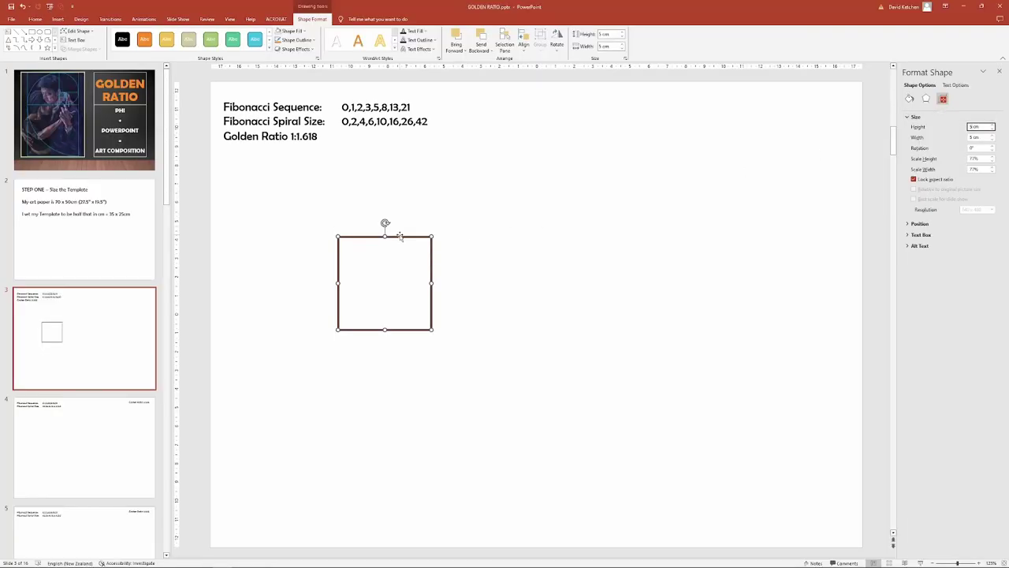
{"action": "left_click_drag", "start_coordinate": [400, 237], "coordinate": [405, 246]}
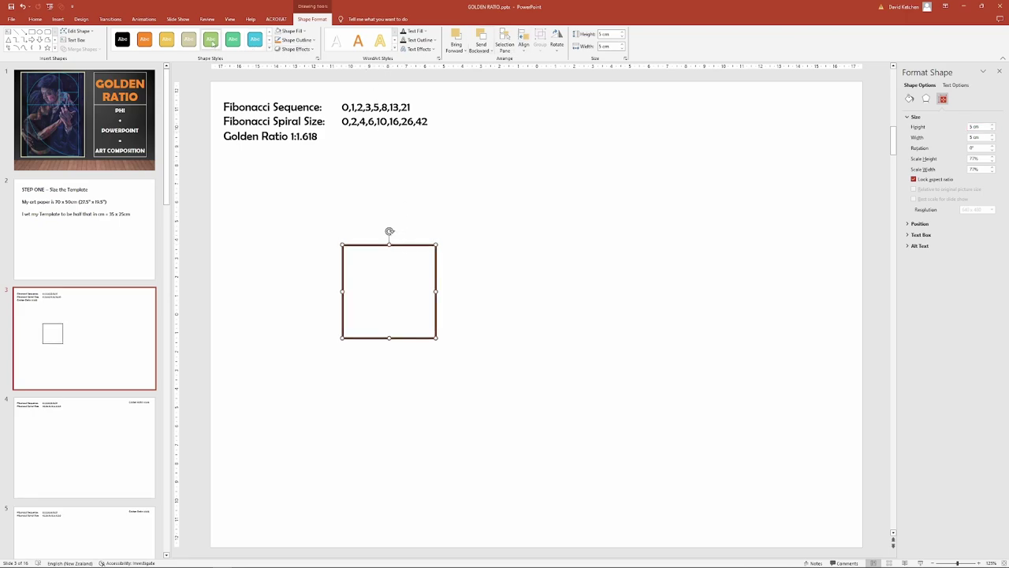
Step: Draw an arc with a frame about 5.3 cm square beside the existing square and move it slightly closer
{"action": "left_click", "coordinate": [16, 48]}
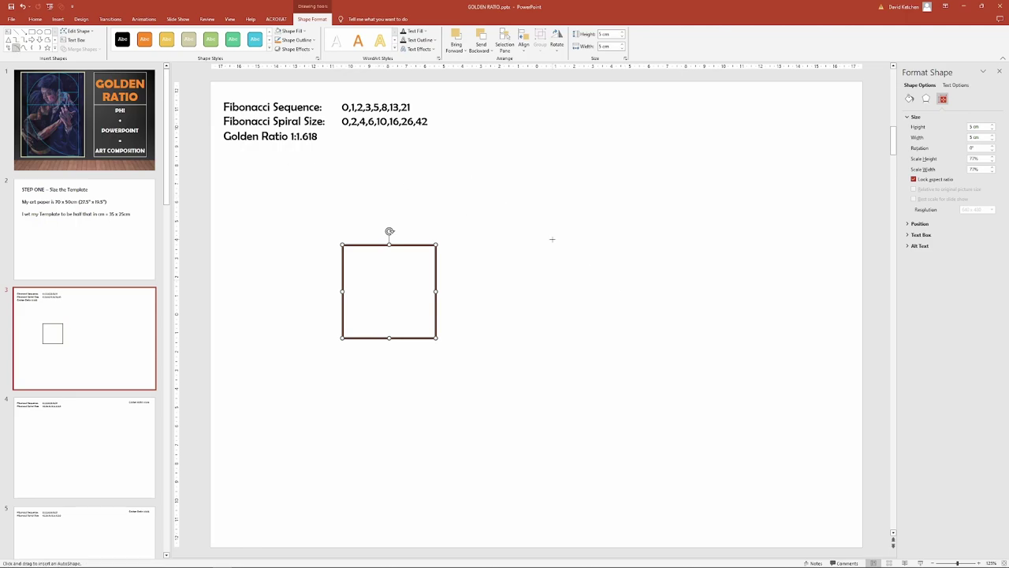
{"action": "left_click_drag", "start_coordinate": [551, 239], "coordinate": [651, 300]}
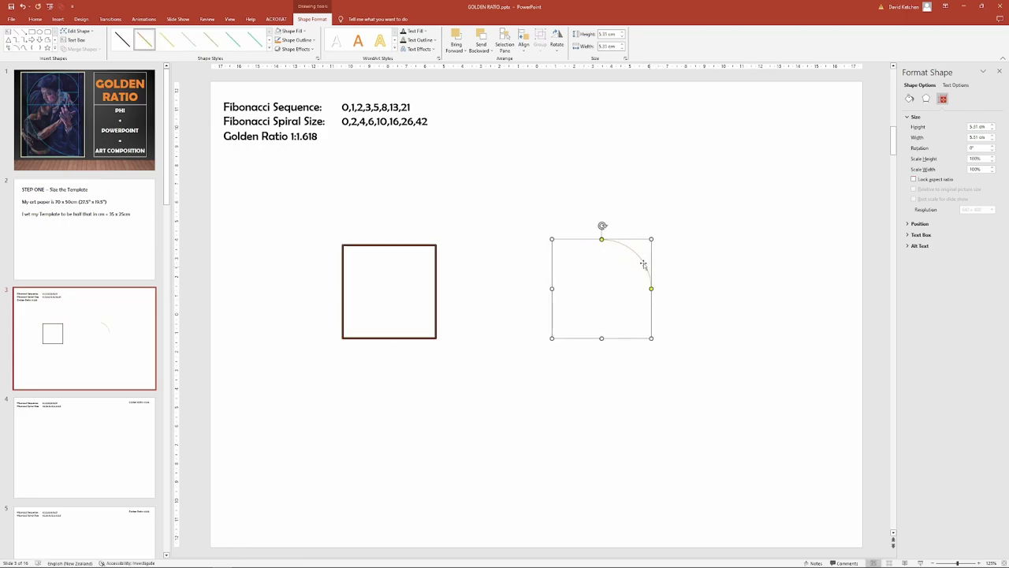
{"action": "left_click_drag", "start_coordinate": [637, 252], "coordinate": [618, 253]}
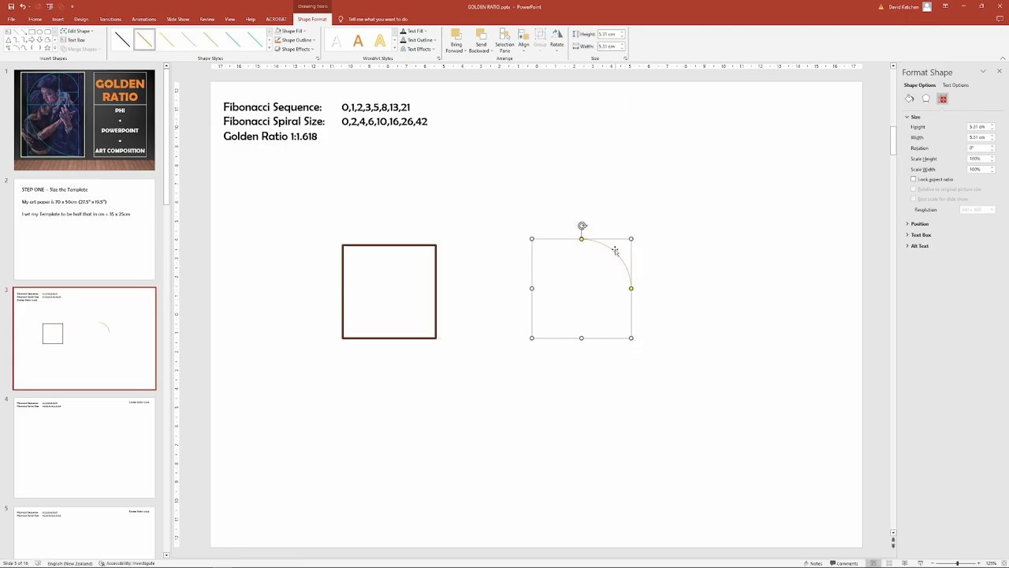
Step: Lock the arc's aspect ratio and set its height to 10 cm
{"action": "left_click", "coordinate": [926, 181]}
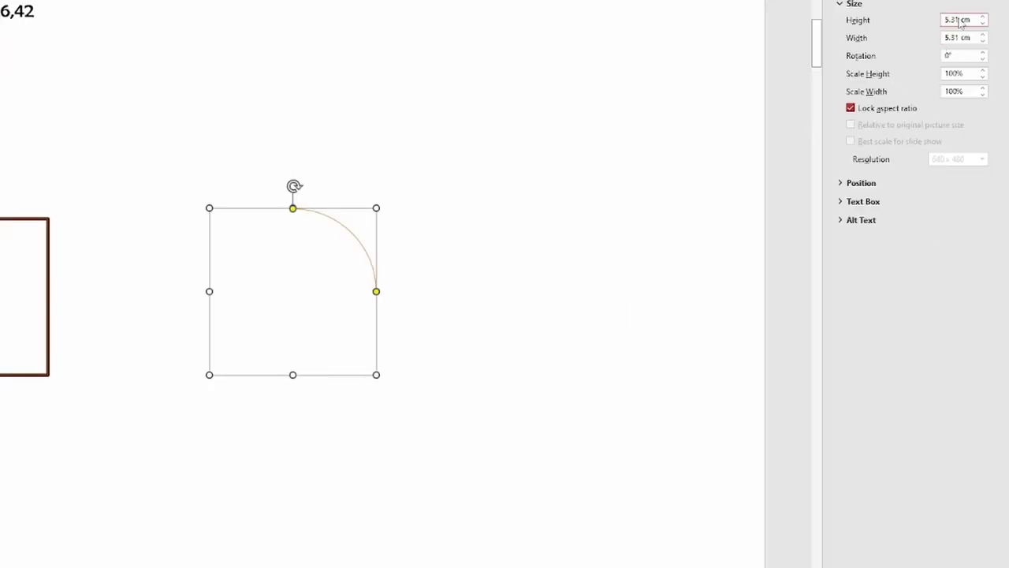
{"action": "left_click_drag", "start_coordinate": [980, 126], "coordinate": [958, 126]}
{"action": "type", "text": "10"}
{"action": "key", "text": "Return"}
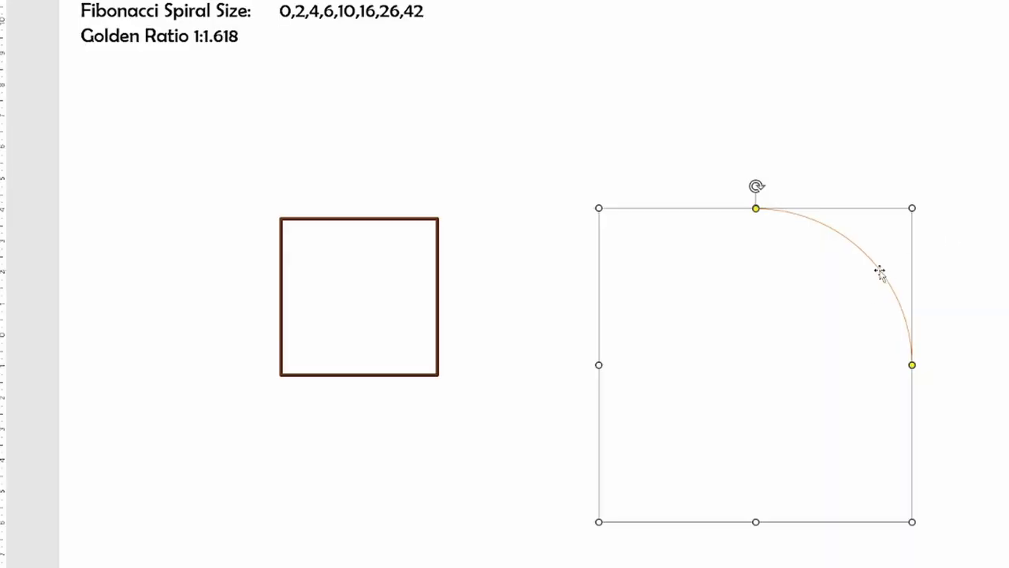
Step: Fit the arc inside the 5 cm square corner to corner, move it away again, and delete the square
{"action": "left_click_drag", "start_coordinate": [880, 272], "coordinate": [406, 283]}
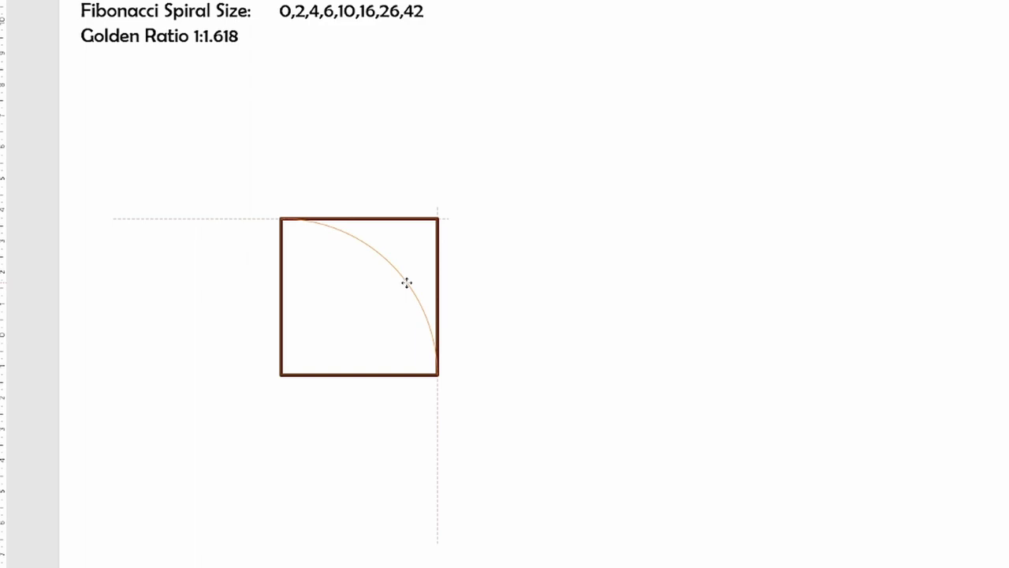
{"action": "left_click_drag", "start_coordinate": [406, 283], "coordinate": [407, 286]}
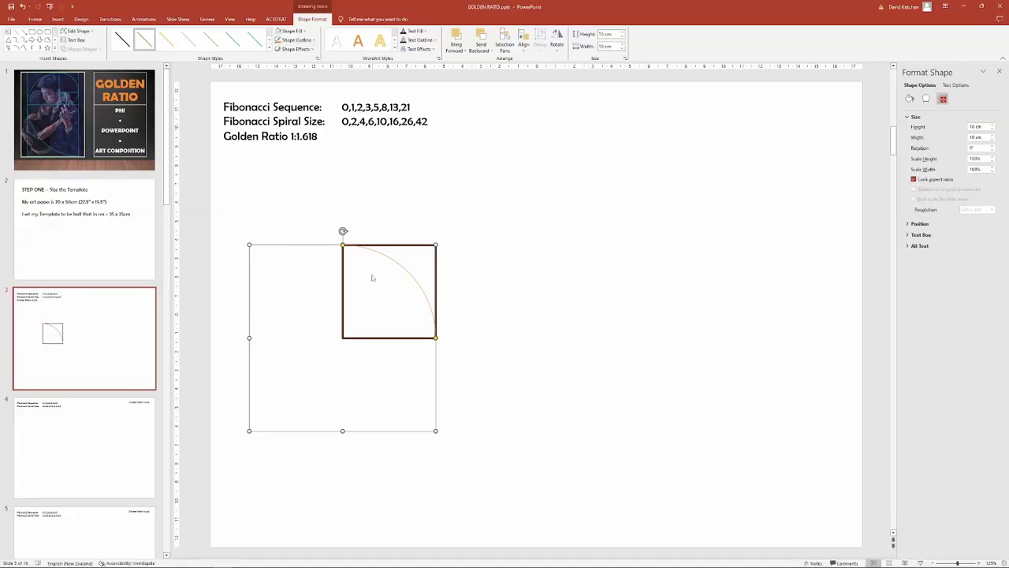
{"action": "left_click_drag", "start_coordinate": [410, 274], "coordinate": [594, 250]}
{"action": "left_click", "coordinate": [389, 245]}
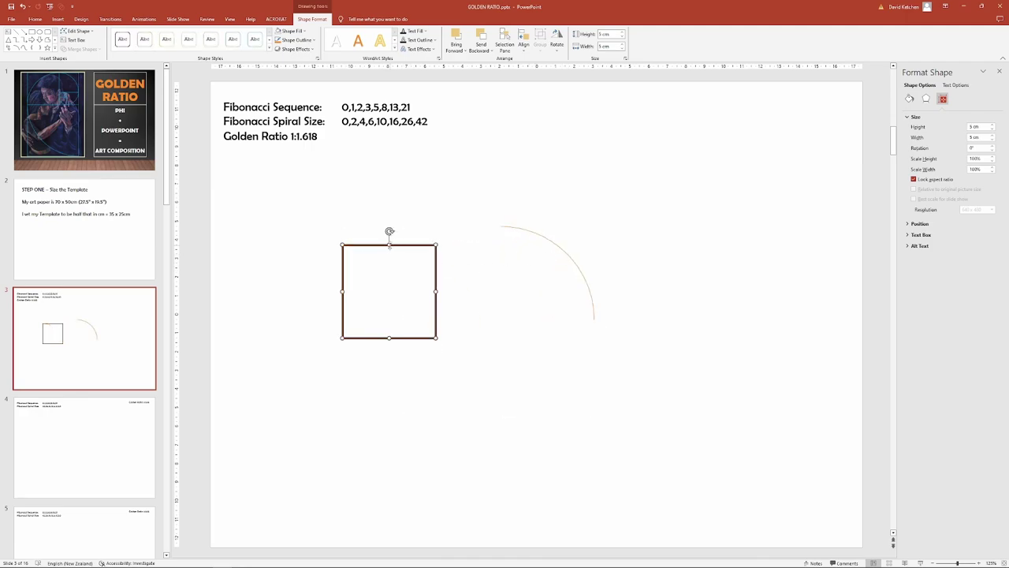
{"action": "key", "text": "Delete"}
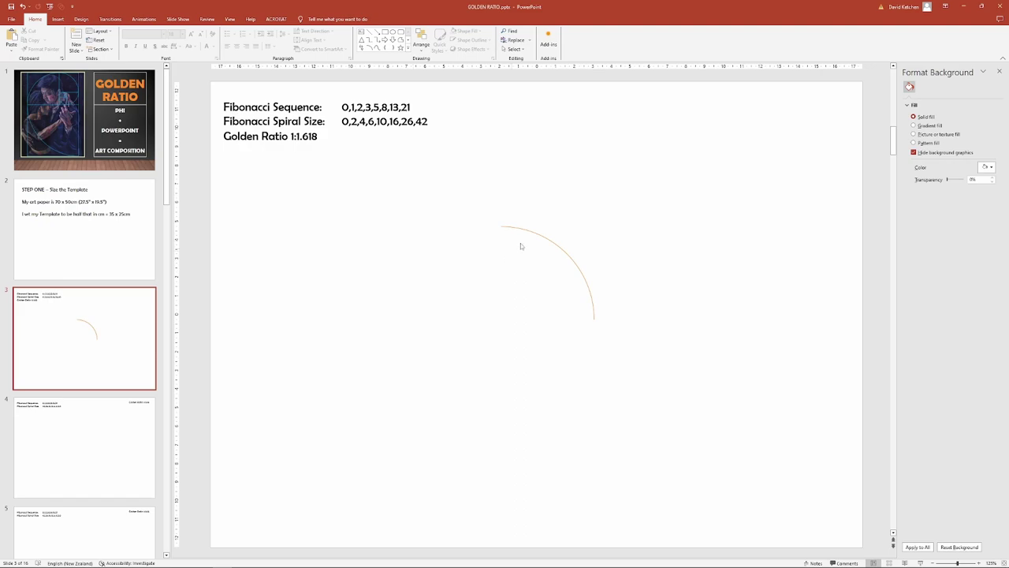
Step: Rotate the arc 90° to the left and place it in the slide's lower-left corner
{"action": "left_click", "coordinate": [535, 235]}
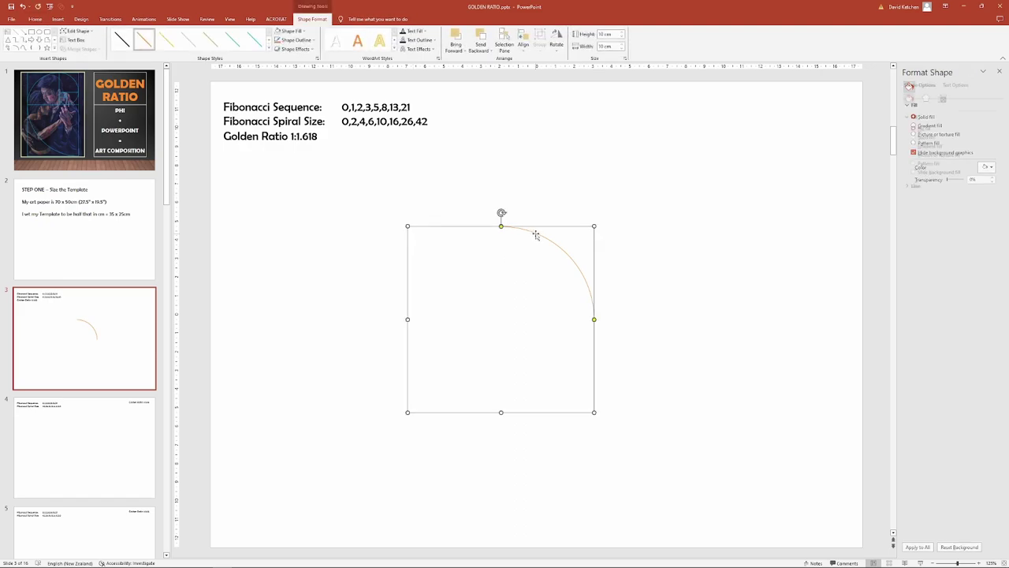
{"action": "left_click", "coordinate": [557, 45]}
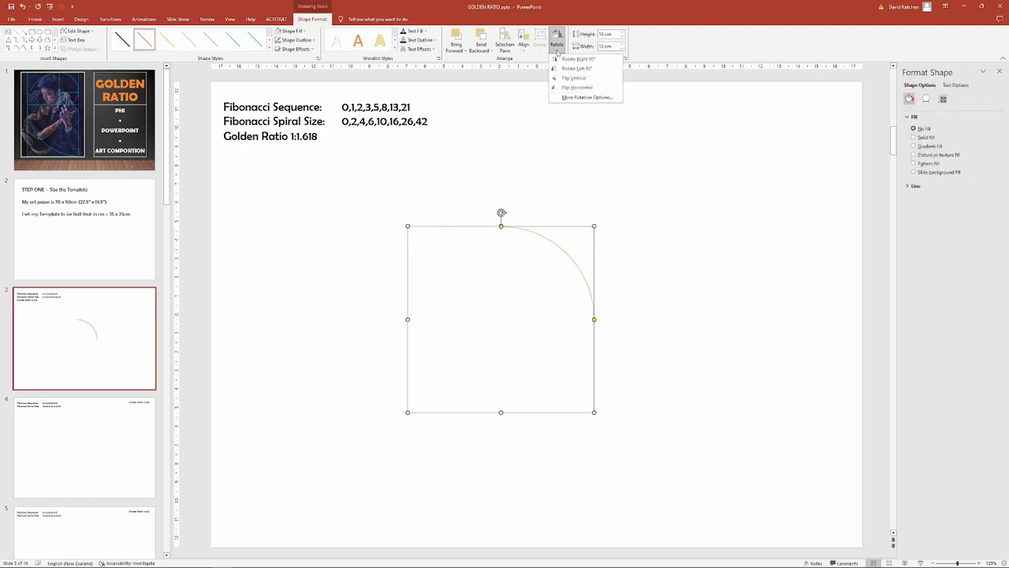
{"action": "left_click", "coordinate": [576, 69]}
{"action": "left_click_drag", "start_coordinate": [455, 241], "coordinate": [266, 424]}
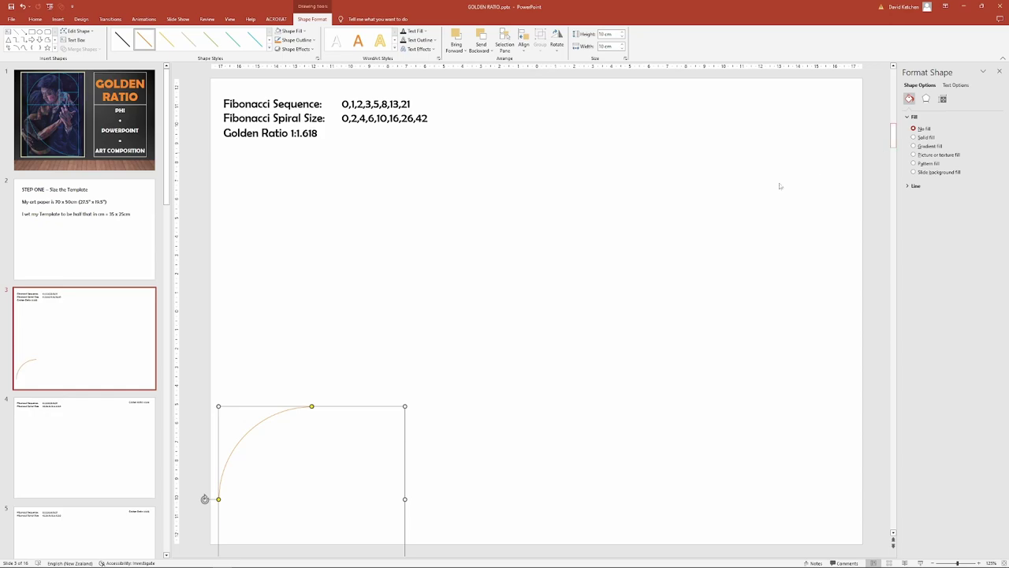
Step: Set the height of the rotated arc to 42 cm in its size settings, keeping the aspect ratio locked
{"action": "left_click", "coordinate": [942, 98]}
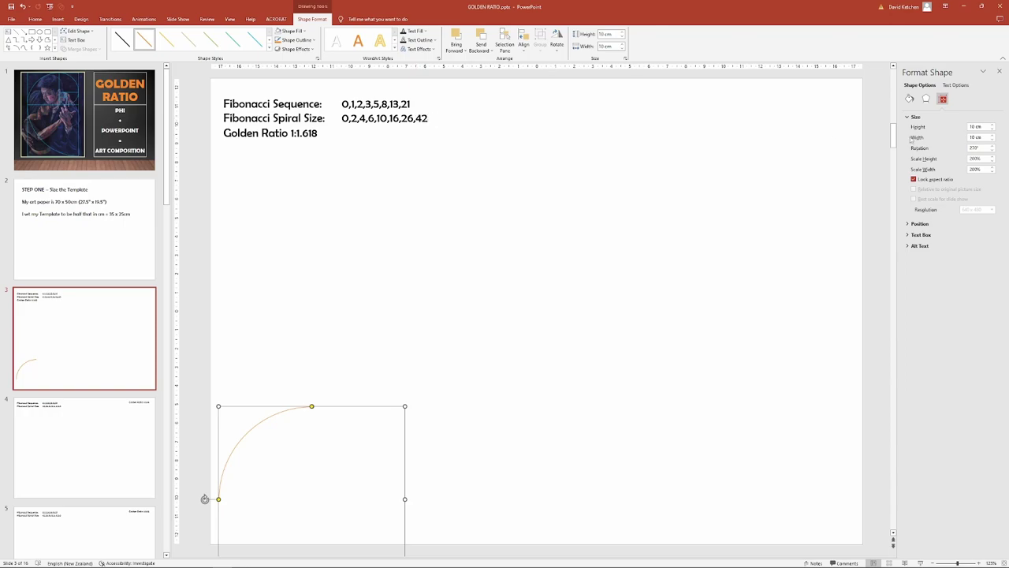
{"action": "left_click", "coordinate": [969, 126]}
{"action": "triple_click", "coordinate": [975, 126]}
{"action": "type", "text": "4cm"}
{"action": "key", "text": "Return"}
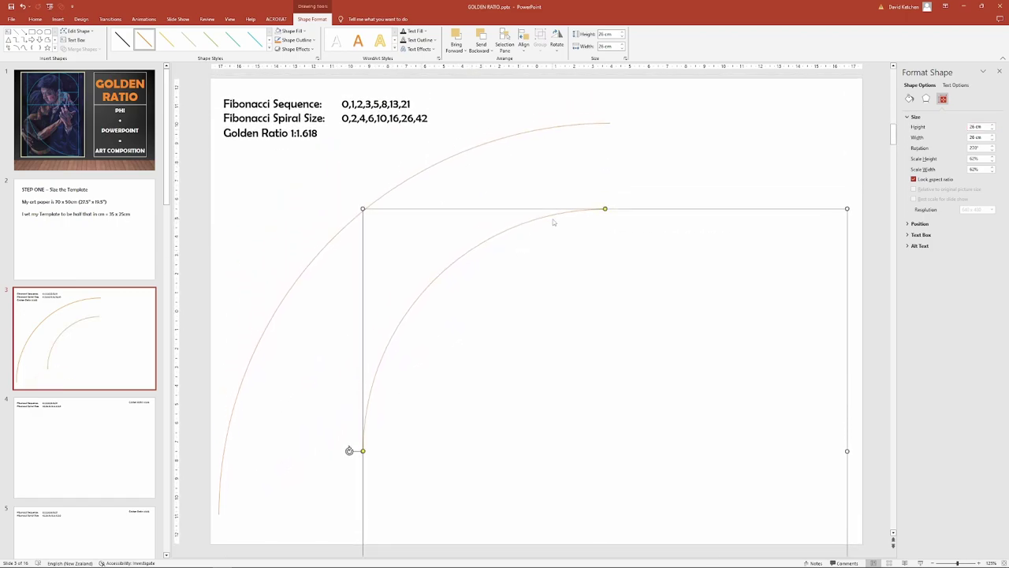
Step: Rotate the 26 cm arc 90° to the right and join it to the upper end of the large arc
{"action": "left_click", "coordinate": [558, 41]}
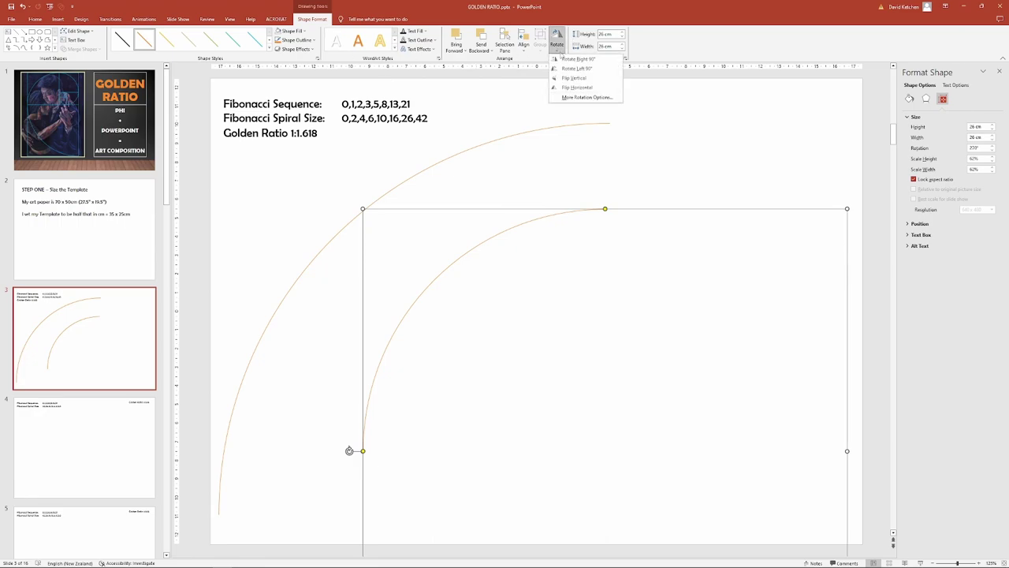
{"action": "left_click", "coordinate": [579, 62]}
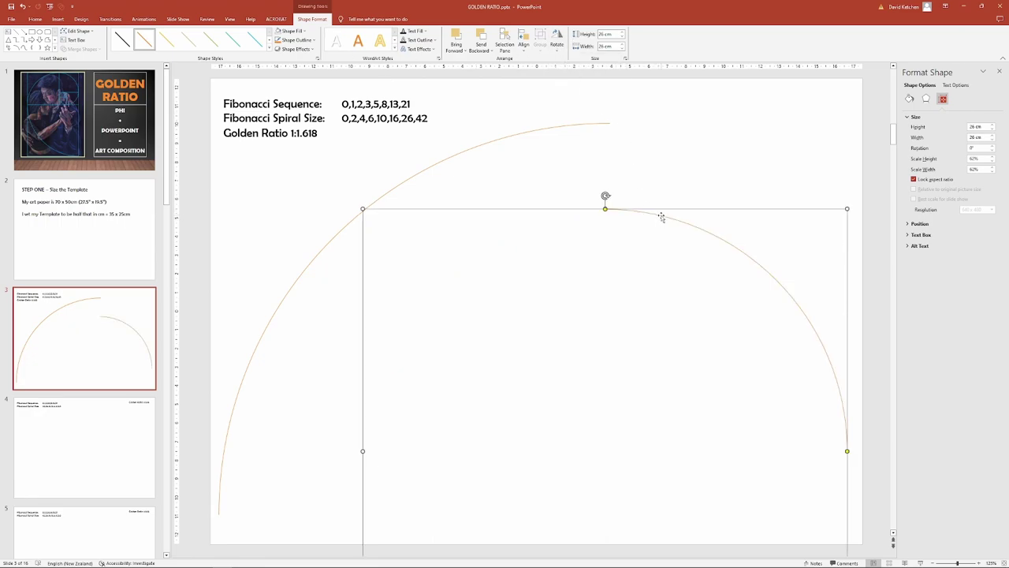
{"action": "left_click_drag", "start_coordinate": [659, 214], "coordinate": [664, 131]}
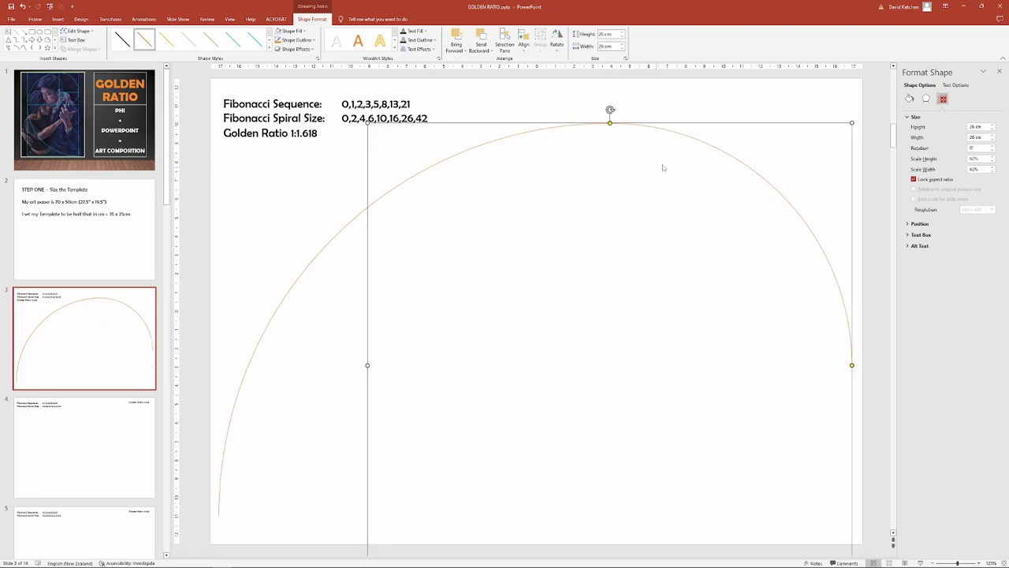
Step: Duplicate the 26 cm arc, rotate the copy 90° to the right and move it up inside the spiral
{"action": "key", "text": "ctrl+v"}
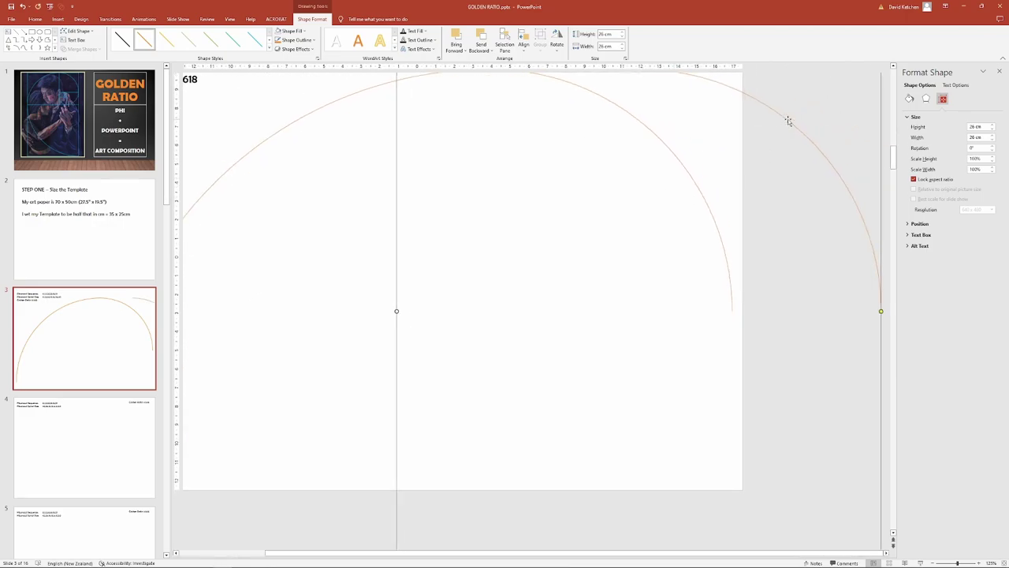
{"action": "key", "text": "ctrl+z"}
{"action": "key", "text": "ctrl+z"}
{"action": "key", "text": "ctrl+z"}
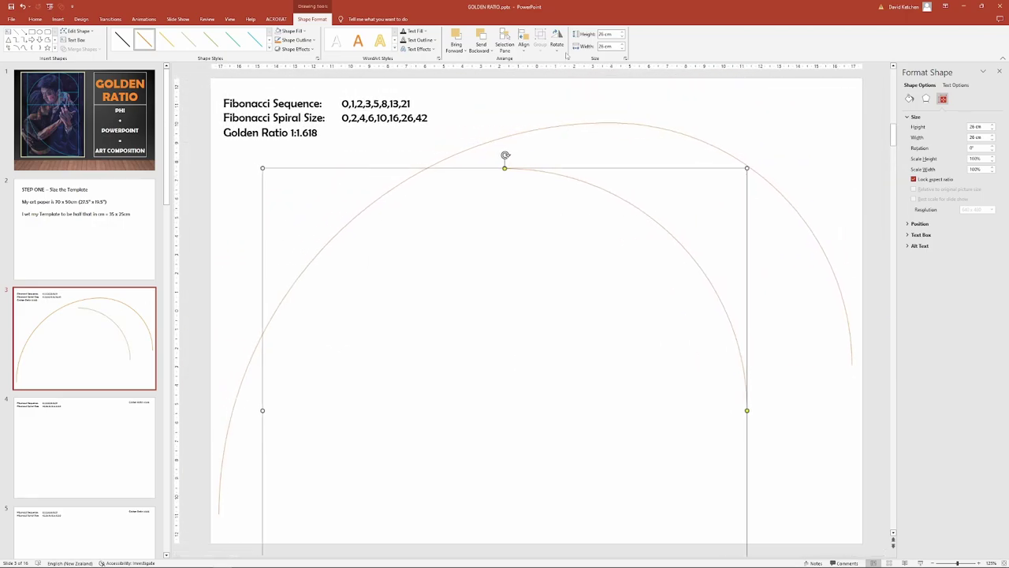
{"action": "left_click", "coordinate": [558, 47]}
{"action": "left_click", "coordinate": [580, 61]}
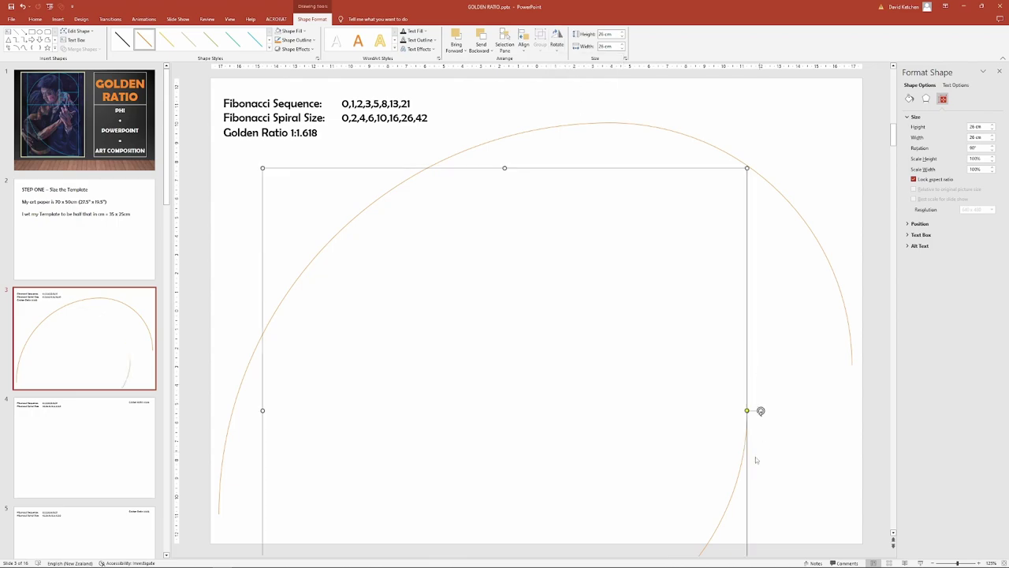
{"action": "left_click_drag", "start_coordinate": [744, 457], "coordinate": [739, 308]}
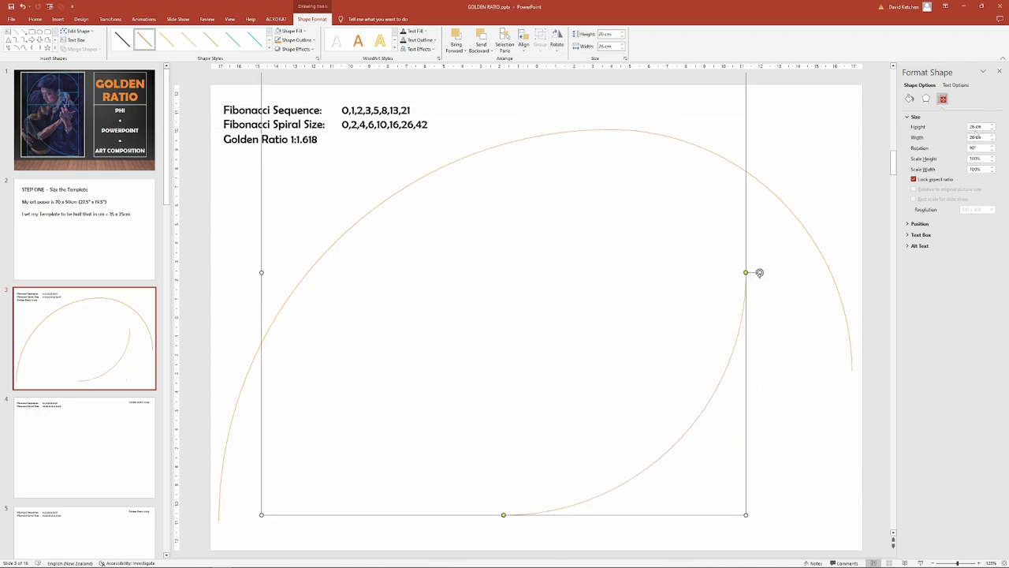
Step: Set the rotated copy's height to 16 cm and join it to the lower end of the 26 cm arc
{"action": "double_click", "coordinate": [975, 127]}
{"action": "type", "text": "16"}
{"action": "key", "text": "Return"}
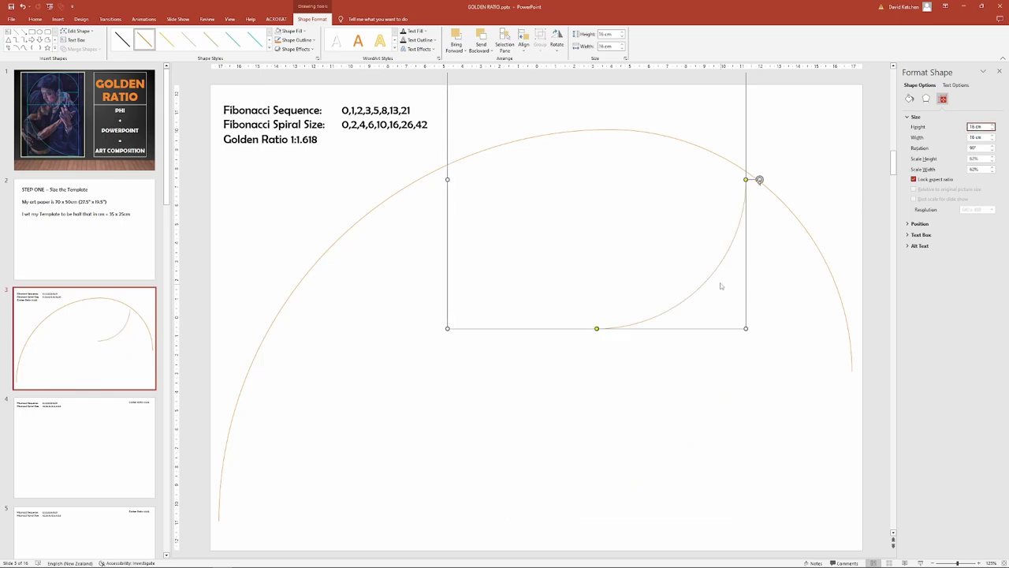
{"action": "left_click_drag", "start_coordinate": [712, 277], "coordinate": [815, 463]}
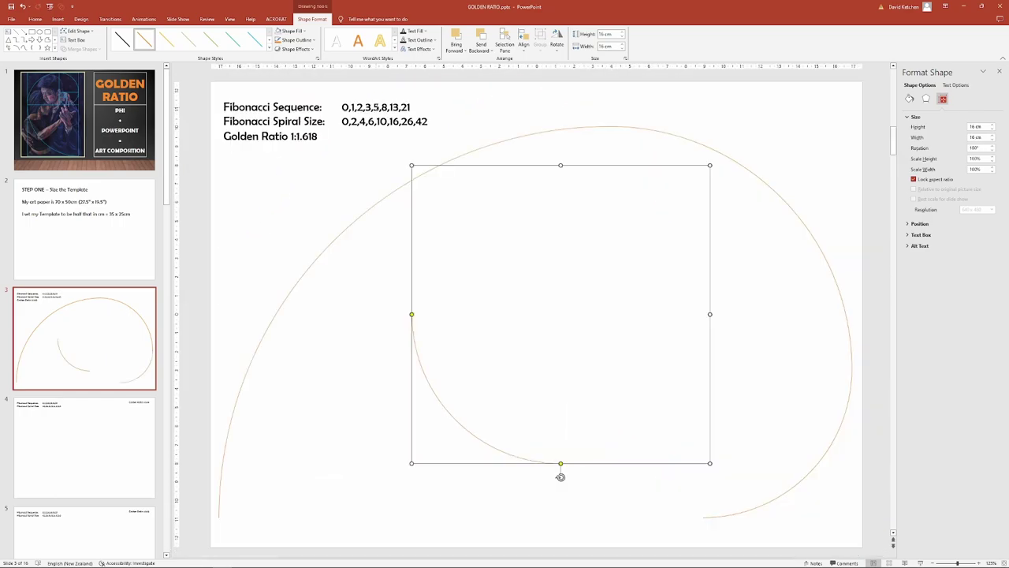
Step: Set the next arc copy's height to 10 cm and join it to the free end of the 16 cm arc
{"action": "type", "text": "10"}
{"action": "key", "text": "Return"}
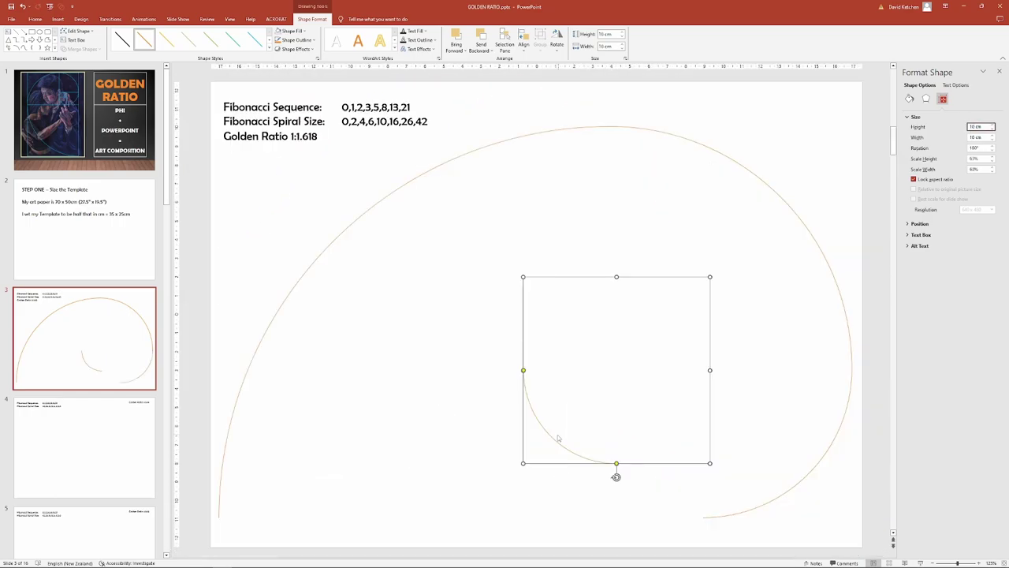
{"action": "left_click_drag", "start_coordinate": [557, 438], "coordinate": [637, 491]}
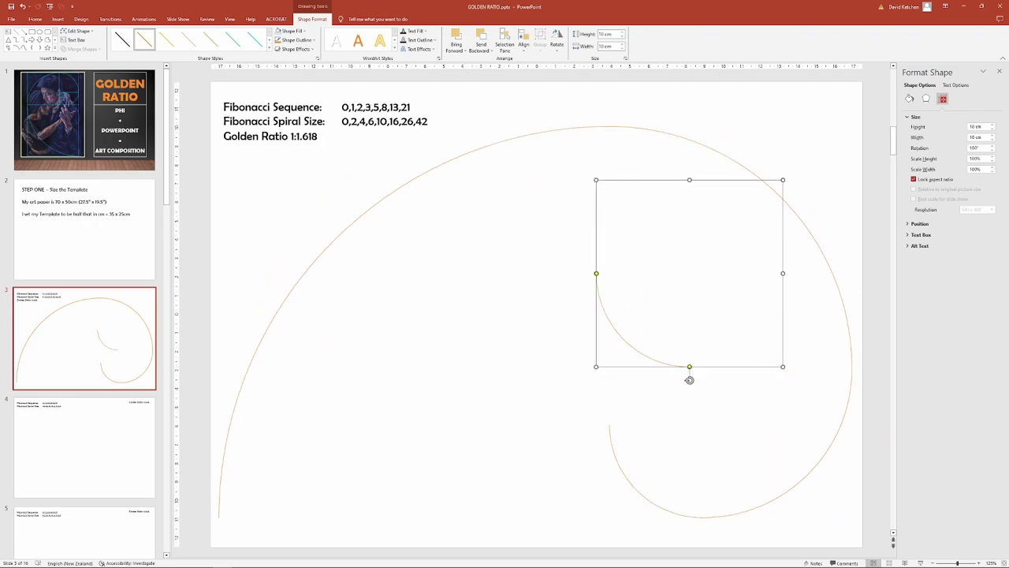
Step: Set the next arc copy's height to 6 cm, rotate it to 270° and join it to the end of the 10 cm arc
{"action": "type", "text": "6"}
{"action": "key", "text": "Return"}
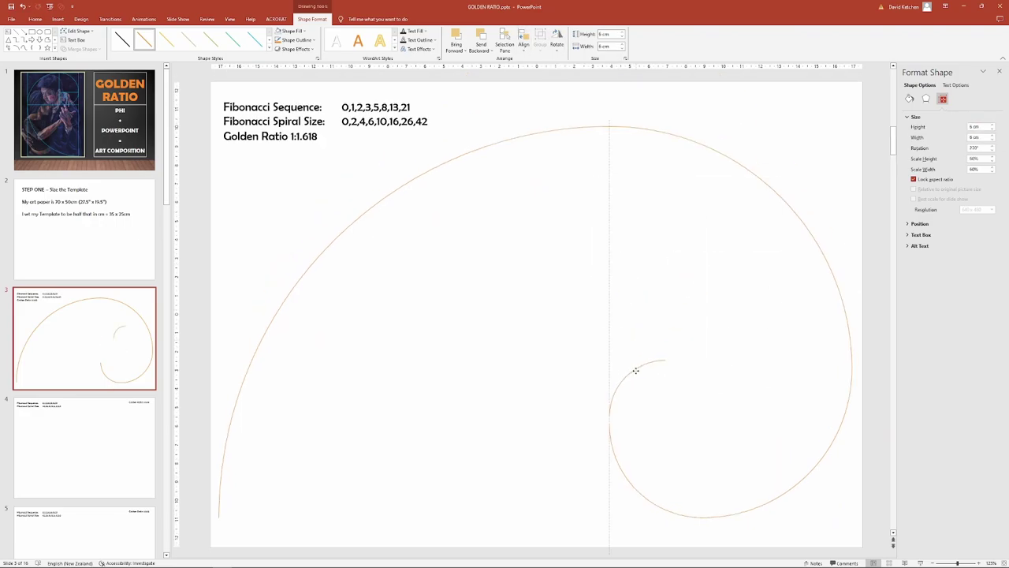
{"action": "left_click", "coordinate": [635, 370]}
{"action": "left_click_drag", "start_coordinate": [635, 370], "coordinate": [636, 407]}
Step: Set the next arc copy's height to 4 cm and join it to the upper end of the 6 cm arc
{"action": "left_click_drag", "start_coordinate": [595, 461], "coordinate": [680, 372]}
{"action": "left_click", "coordinate": [992, 130]}
{"action": "type", "text": "4"}
{"action": "key", "text": "Return"}
Step: Set the next arc copy's height to 2 cm, rotate it 90° to the right and complete the spiral's inner end with 2 cm arcs
{"action": "triple_click", "coordinate": [978, 127]}
{"action": "type", "text": "2"}
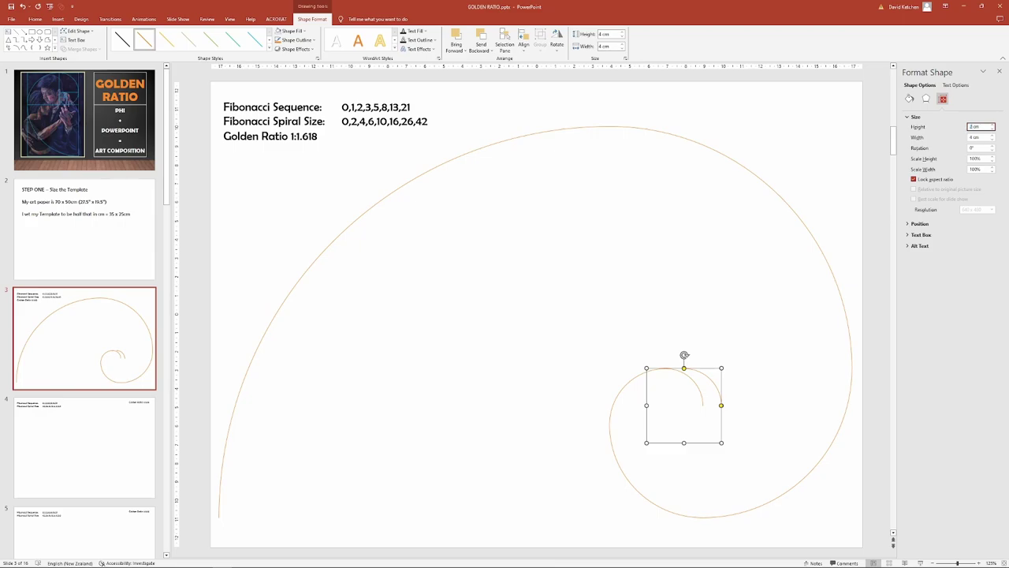
{"action": "key", "text": "Return"}
{"action": "left_click", "coordinate": [557, 41]}
{"action": "left_click", "coordinate": [578, 59]}
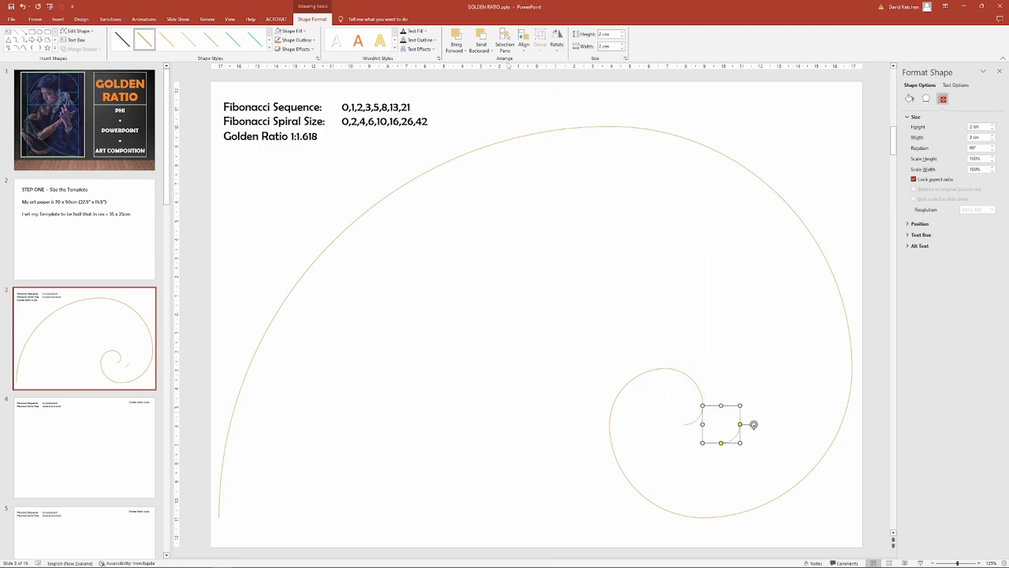
{"action": "left_click_drag", "start_coordinate": [711, 436], "coordinate": [676, 418]}
Step: Copy all the spiral's arcs without the text boxes and paste them onto slide 4 as a PNG picture
{"action": "key", "text": "ctrl+a"}
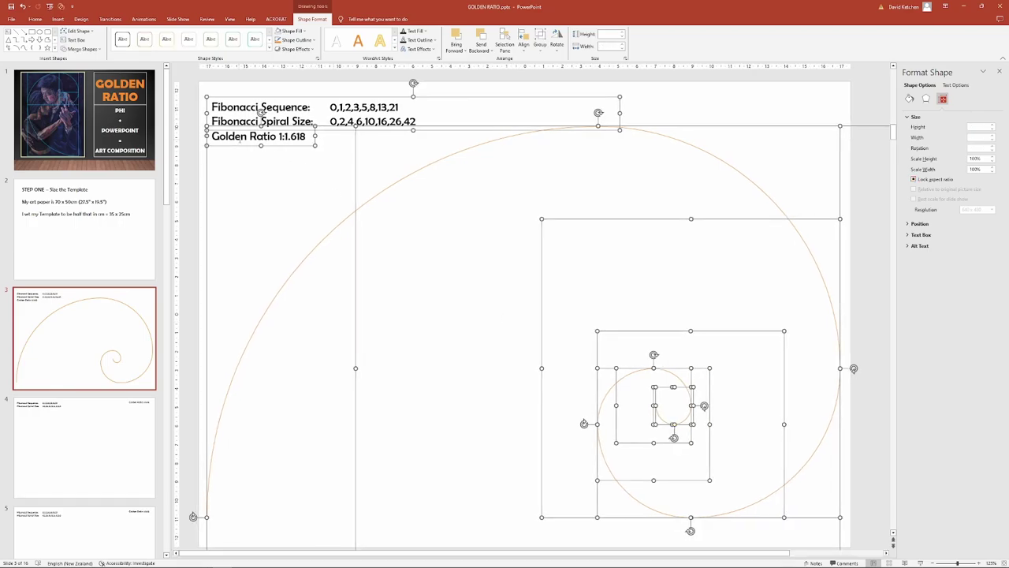
{"action": "key", "text": "Up"}
{"action": "left_click", "coordinate": [285, 144], "text": "shift"}
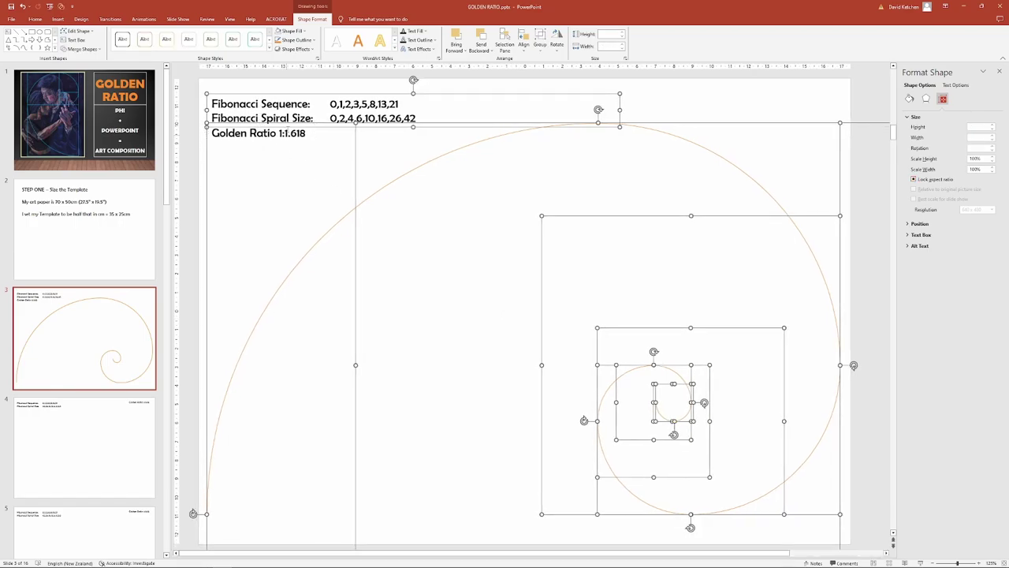
{"action": "left_click", "coordinate": [282, 93], "text": "shift"}
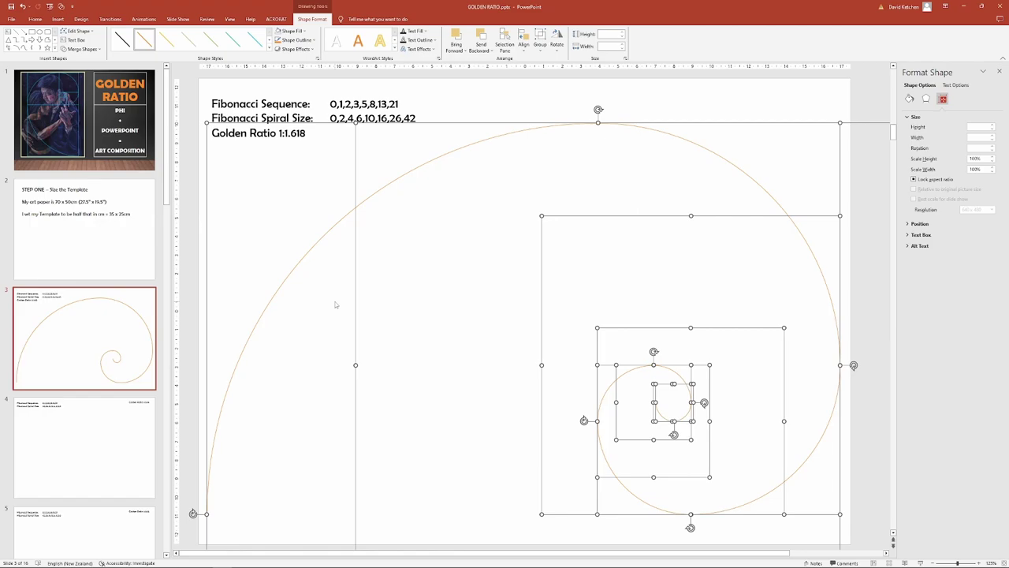
{"action": "left_click", "coordinate": [126, 456]}
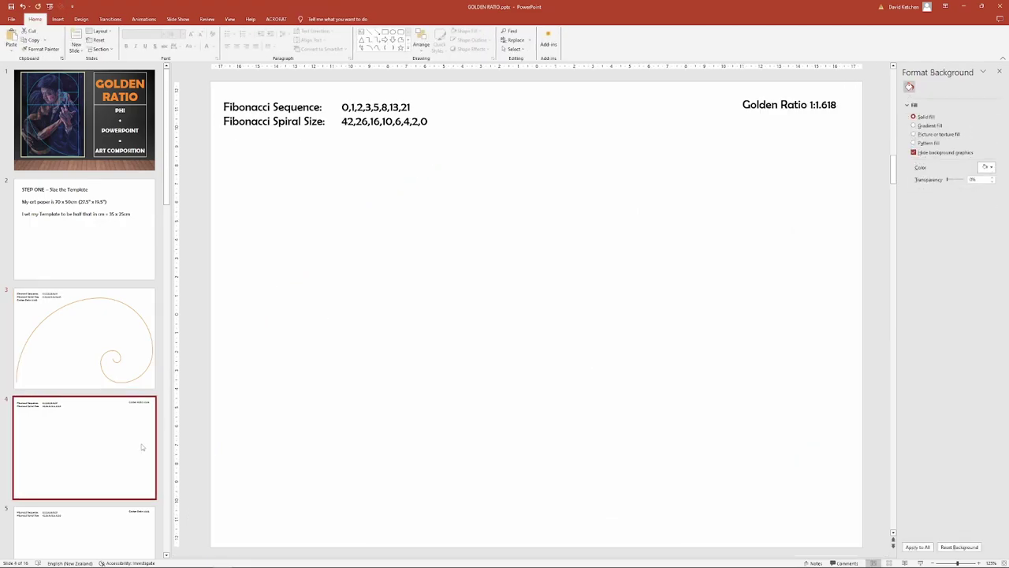
{"action": "left_click", "coordinate": [13, 50]}
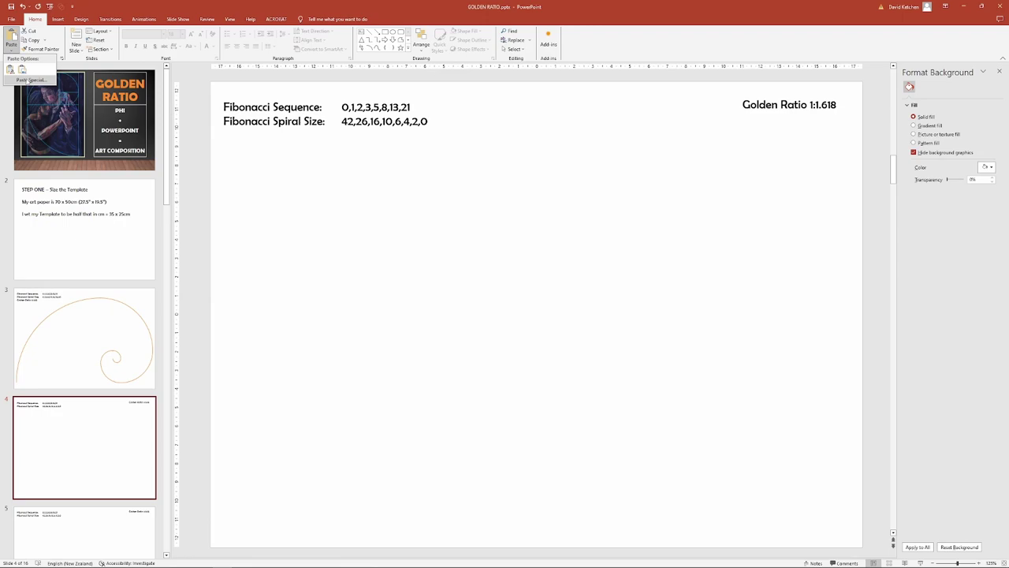
{"action": "left_click", "coordinate": [23, 79]}
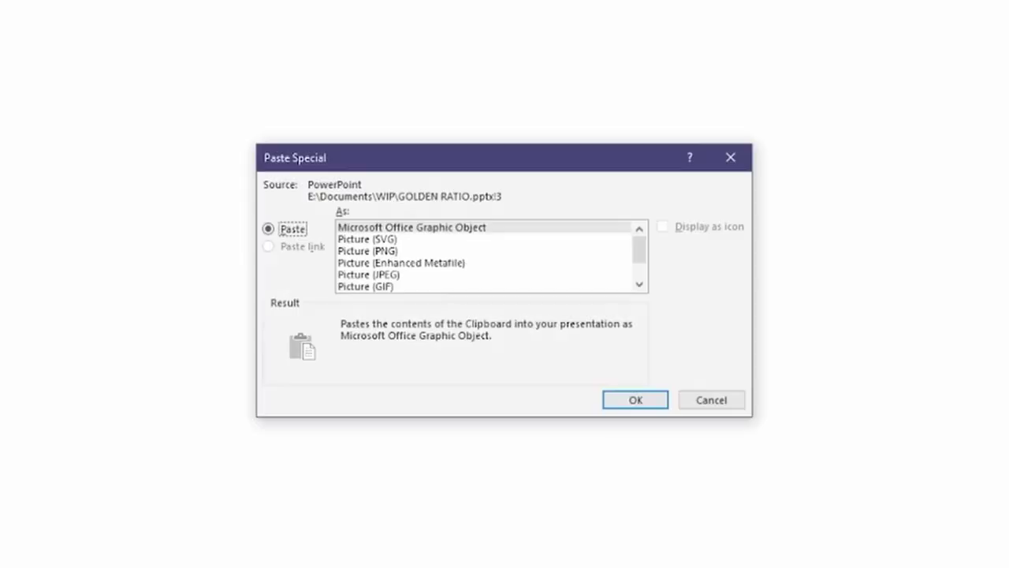
{"action": "left_click", "coordinate": [394, 250]}
{"action": "left_click", "coordinate": [649, 405]}
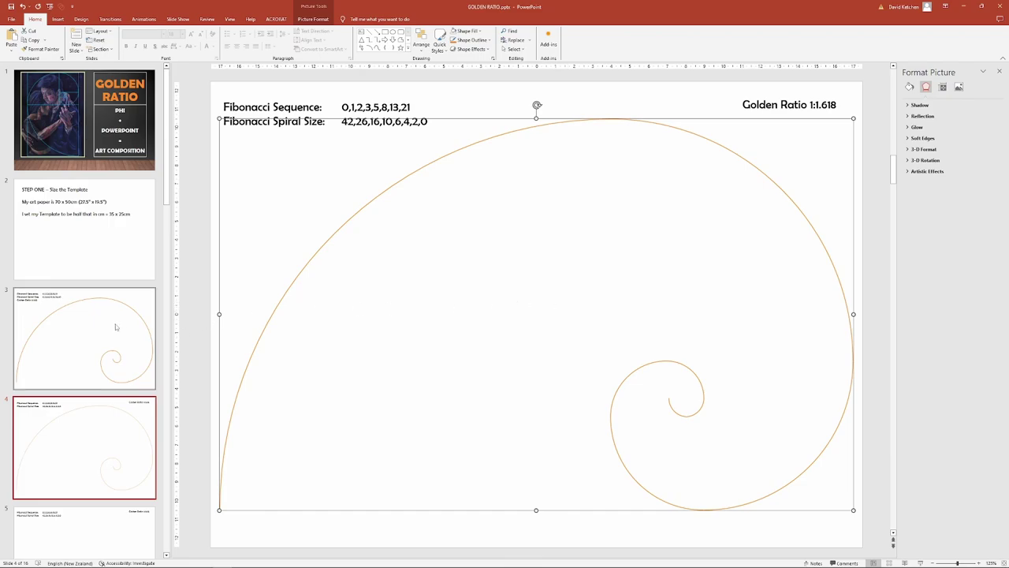
Step: Draw a square about 19.6 cm wide below the Fibonacci text on slide 5
{"action": "left_click", "coordinate": [94, 450]}
{"action": "scroll", "coordinate": [95, 455], "scroll_direction": "down", "scroll_amount": 2}
{"action": "left_click", "coordinate": [97, 447]}
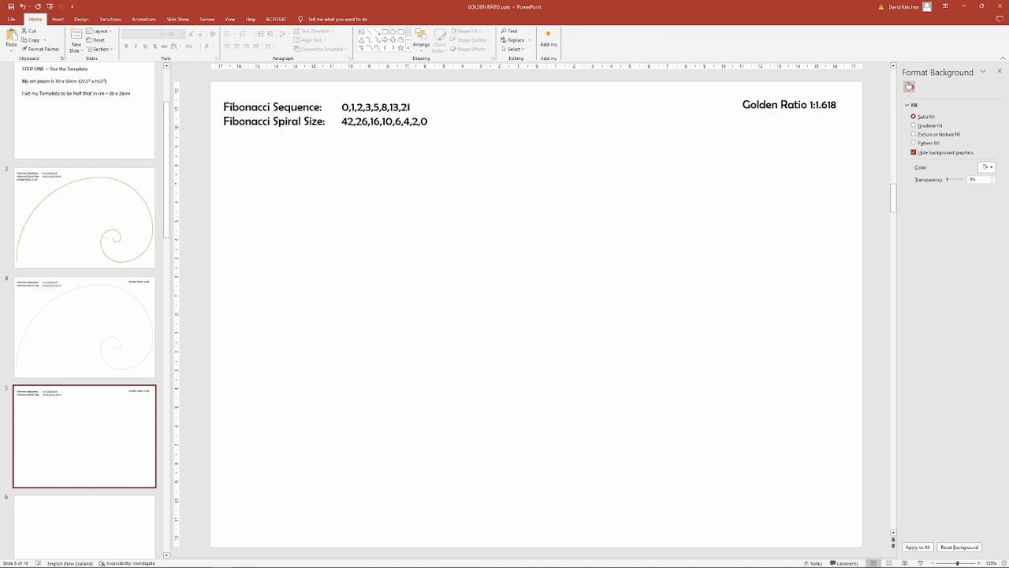
{"action": "left_click", "coordinate": [384, 31]}
{"action": "left_click_drag", "start_coordinate": [236, 161], "coordinate": [602, 526]}
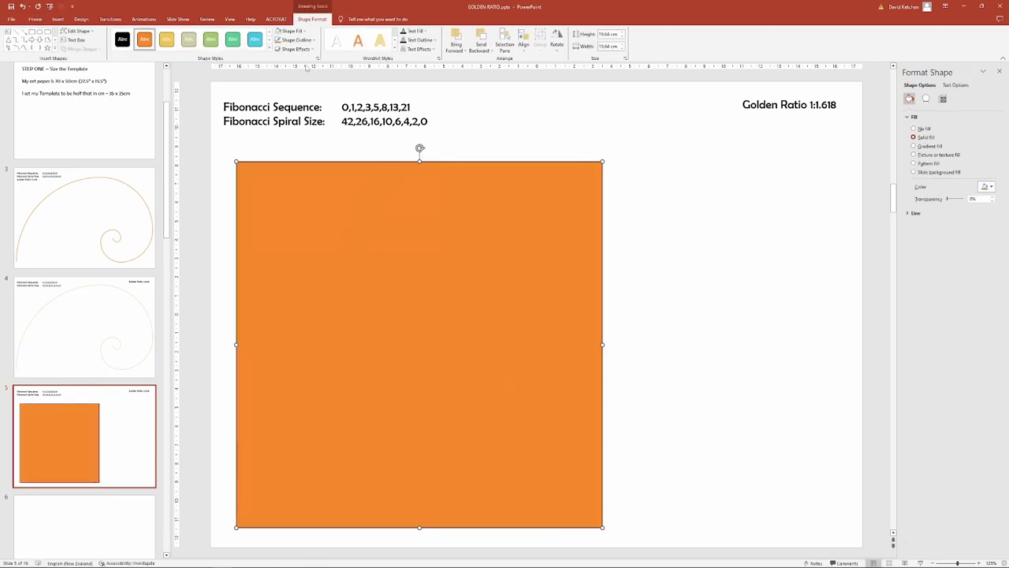
Step: Give the square a thicker black outline and no fill
{"action": "left_click", "coordinate": [318, 40]}
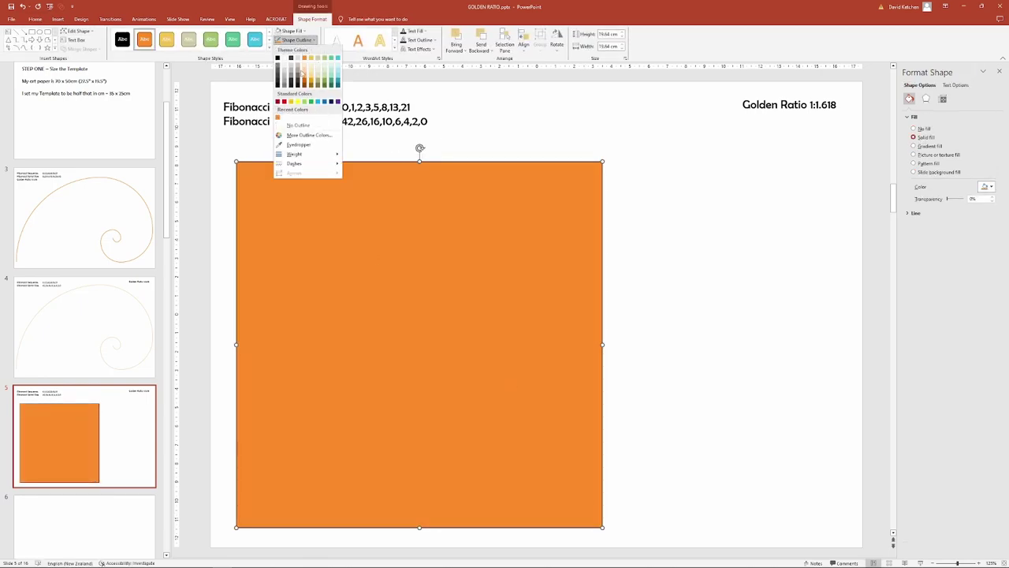
{"action": "left_click", "coordinate": [292, 126]}
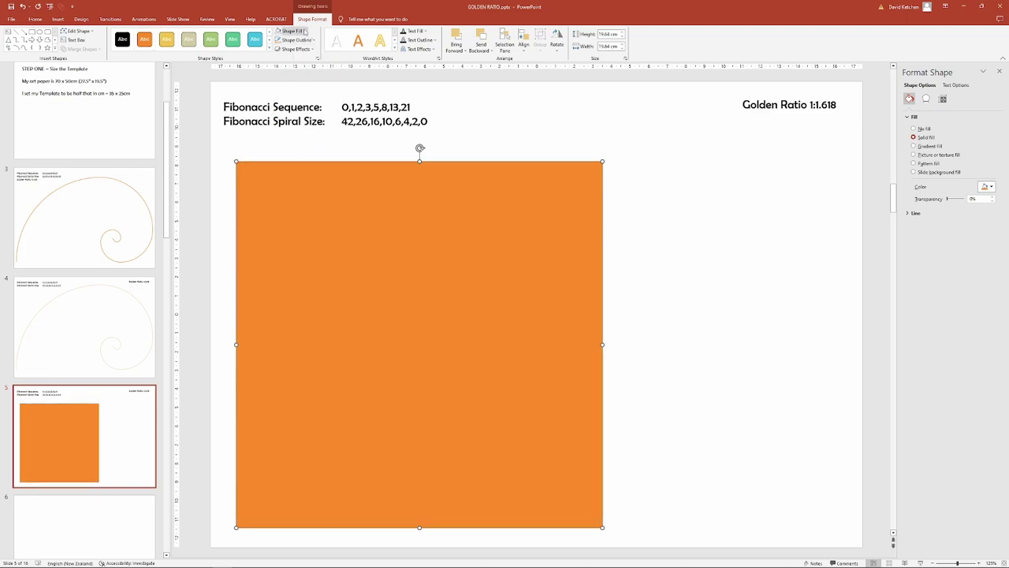
{"action": "left_click", "coordinate": [314, 44]}
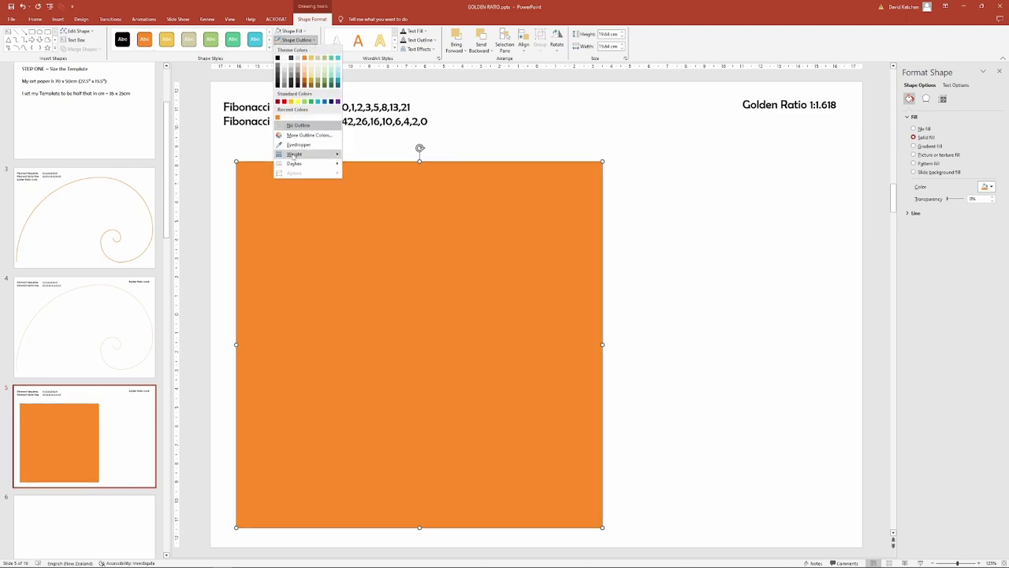
{"action": "mouse_move", "coordinate": [315, 153]}
{"action": "left_click", "coordinate": [369, 207]}
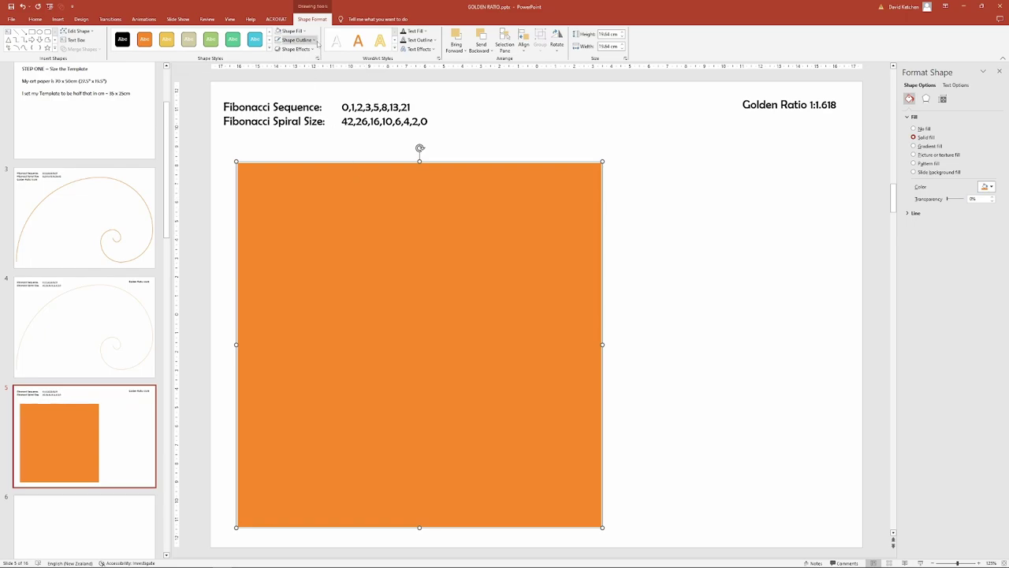
{"action": "left_click", "coordinate": [314, 40]}
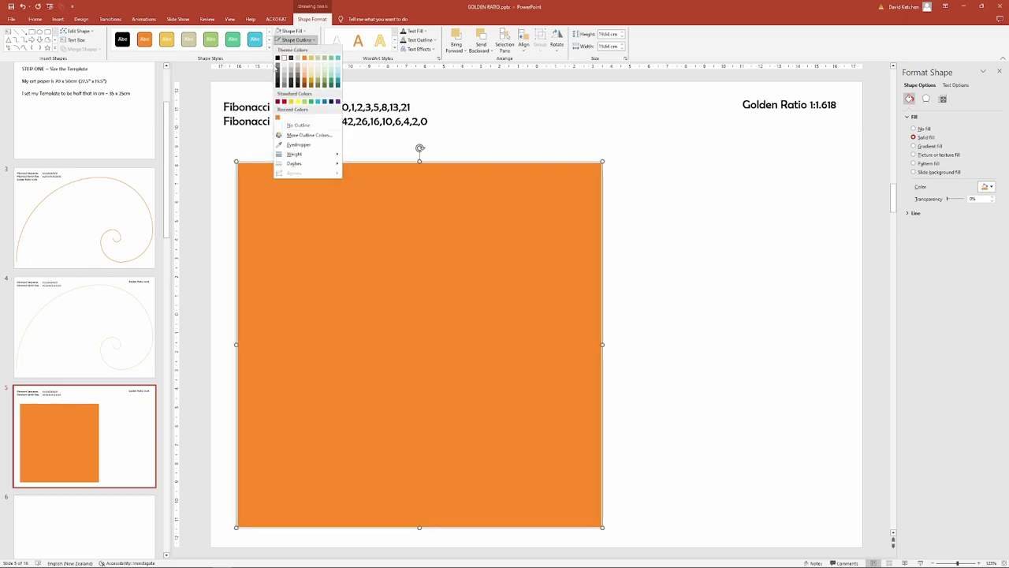
{"action": "left_click", "coordinate": [276, 57]}
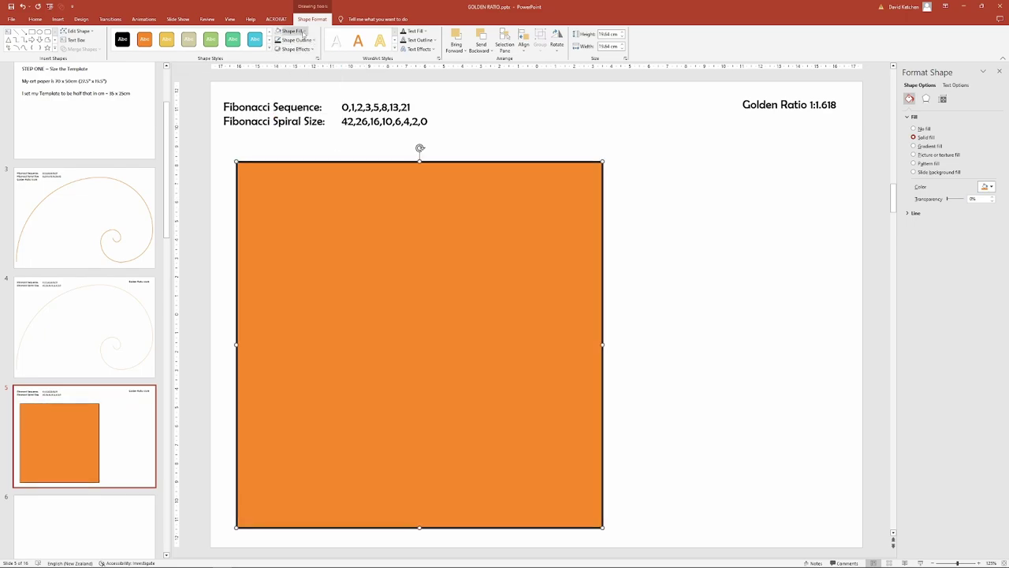
{"action": "left_click", "coordinate": [300, 30]}
{"action": "left_click", "coordinate": [294, 116]}
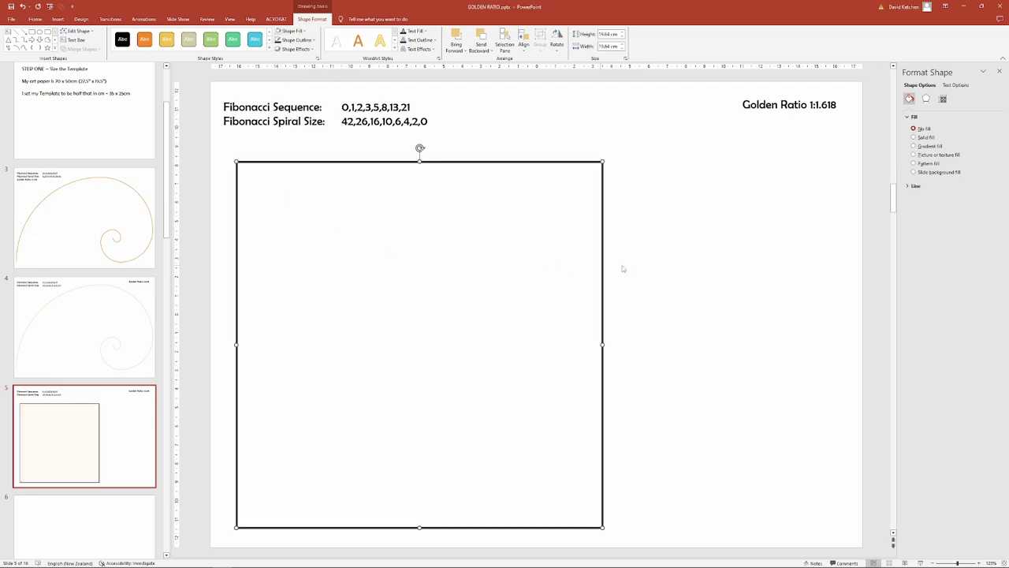
Step: Set the square's height and width to 21 cm and lock its aspect ratio
{"action": "left_click", "coordinate": [942, 99]}
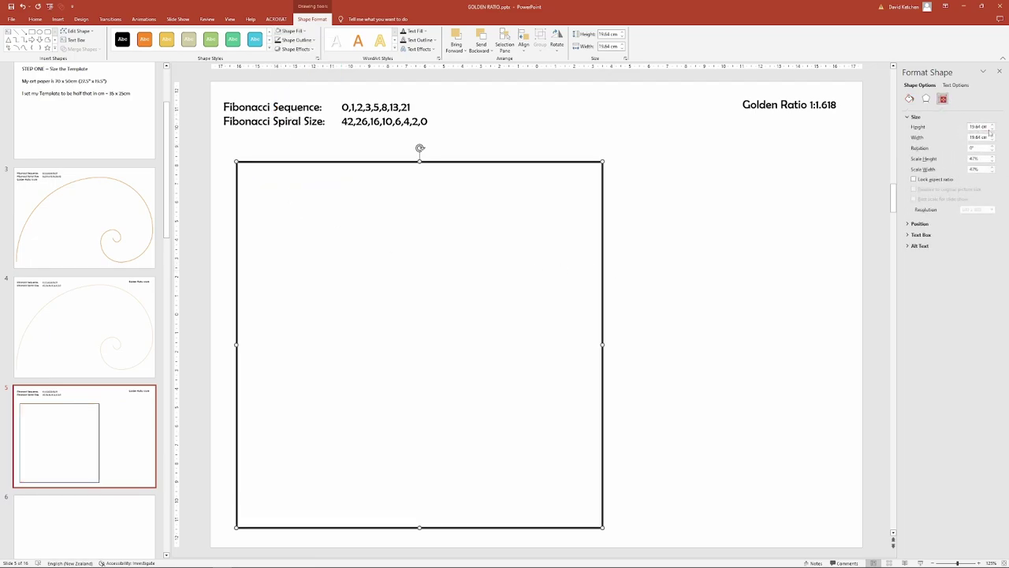
{"action": "double_click", "coordinate": [981, 126]}
{"action": "type", "text": "21"}
{"action": "left_click", "coordinate": [924, 179]}
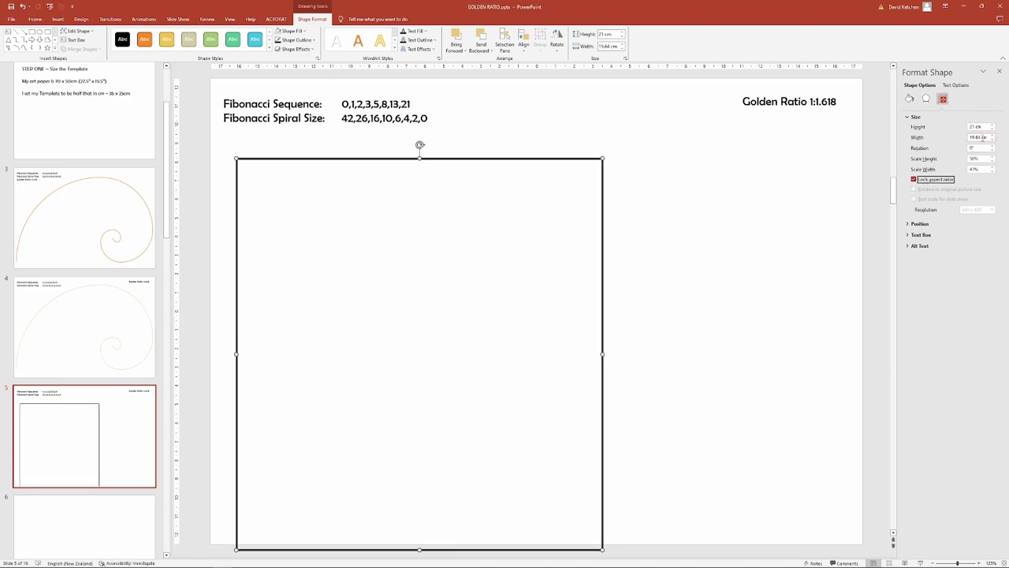
{"action": "left_click", "coordinate": [913, 179]}
{"action": "left_click_drag", "start_coordinate": [980, 137], "coordinate": [945, 136]}
{"action": "type", "text": "2"}
{"action": "key", "text": "Return"}
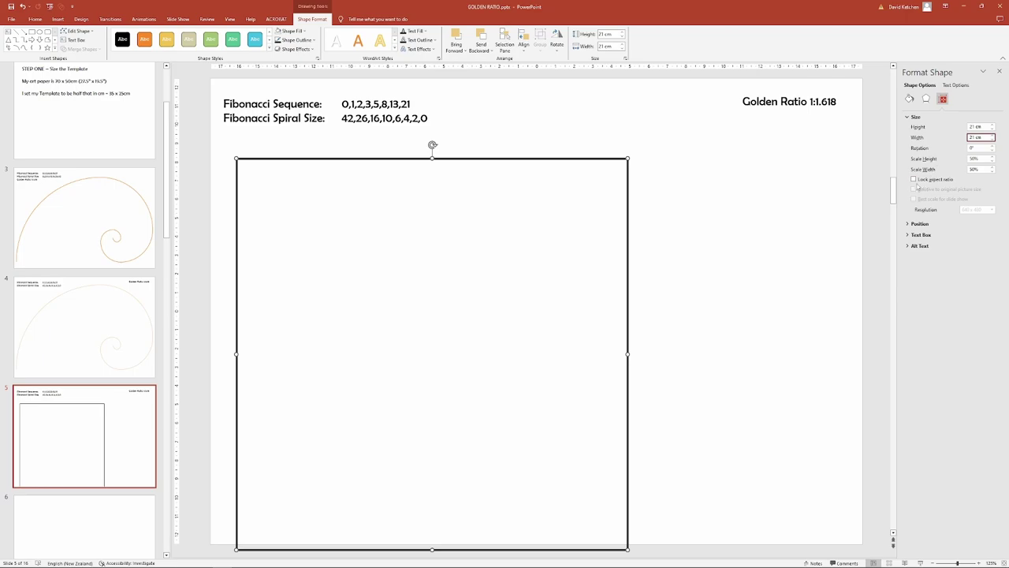
{"action": "left_click", "coordinate": [913, 179]}
Step: Move the 21 cm square up under the Fibonacci text and fit a 13 cm duplicate against its upper right side
{"action": "left_click_drag", "start_coordinate": [499, 159], "coordinate": [491, 141]}
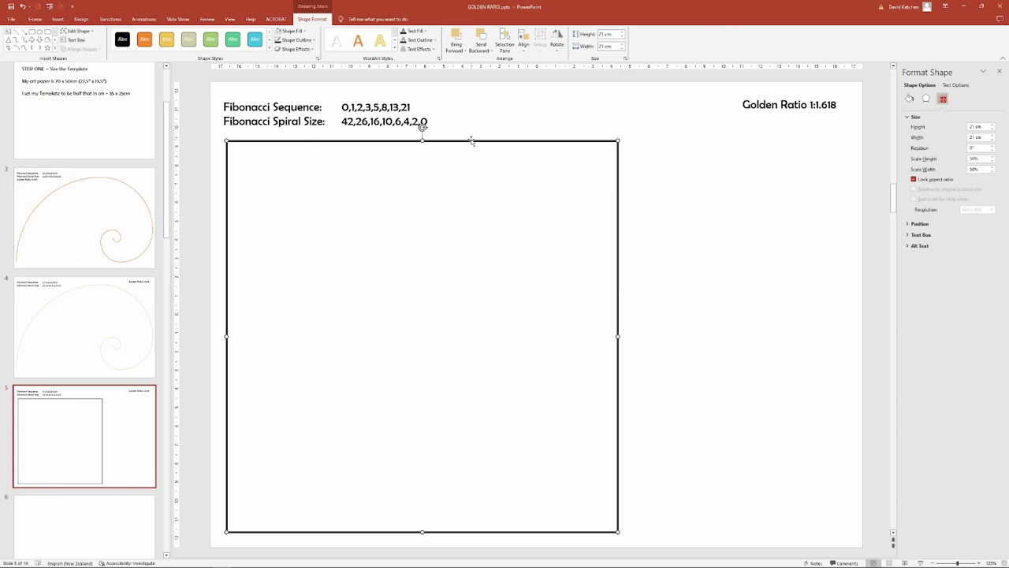
{"action": "key", "text": "ctrl+d"}
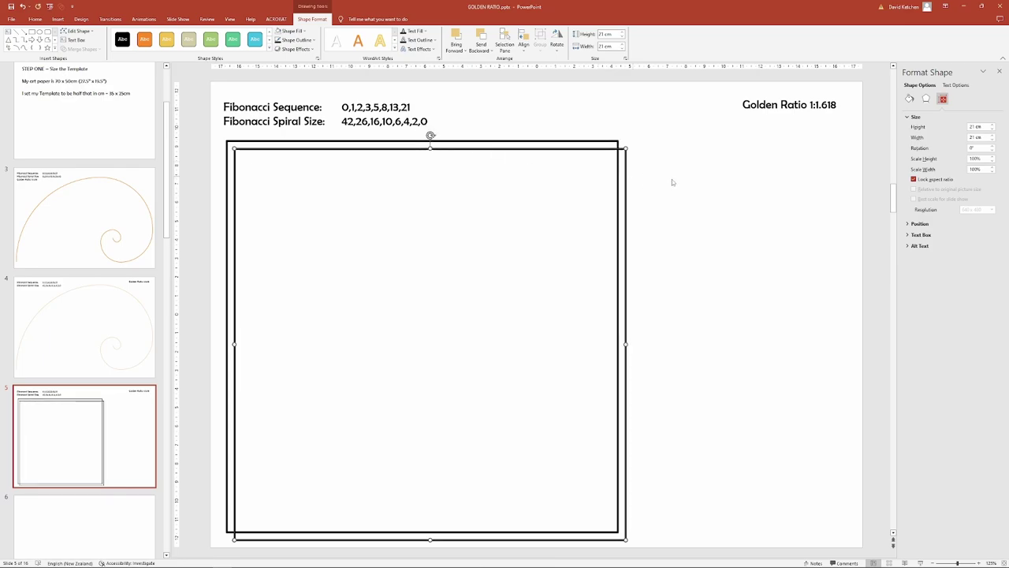
{"action": "left_click", "coordinate": [974, 127]}
{"action": "type", "text": "13"}
{"action": "key", "text": "Return"}
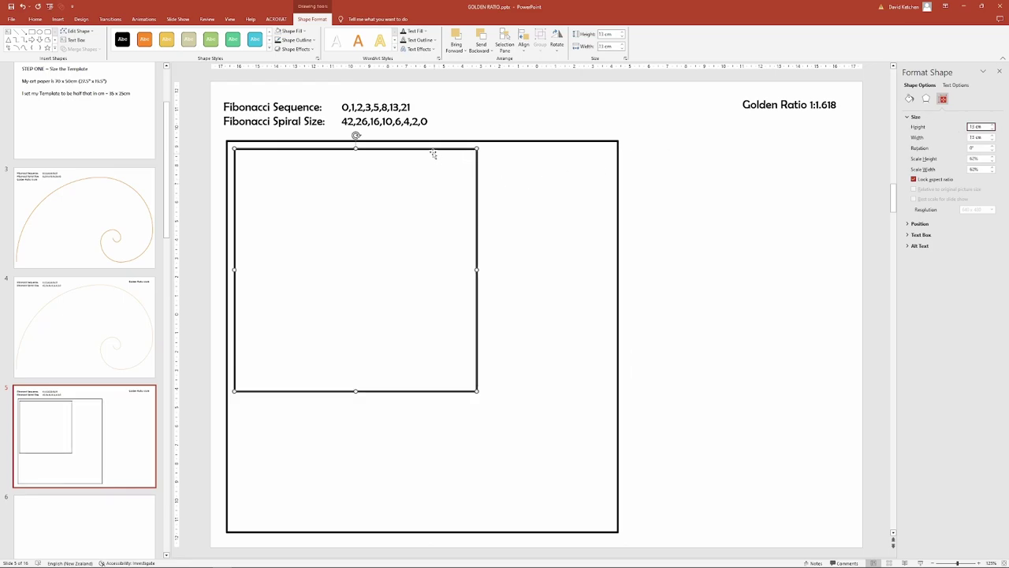
{"action": "left_click_drag", "start_coordinate": [473, 149], "coordinate": [815, 144]}
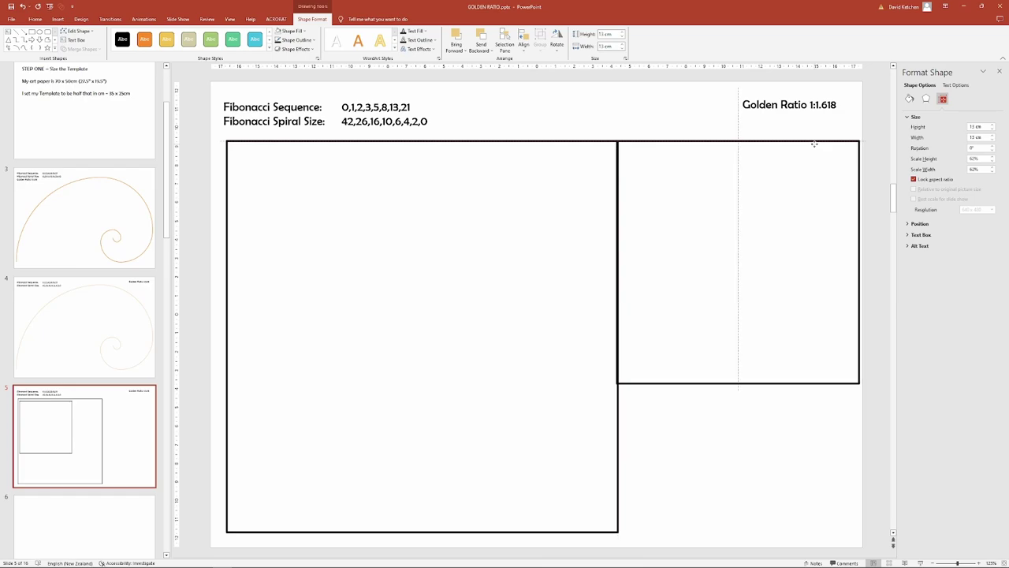
{"action": "left_click_drag", "start_coordinate": [815, 144], "coordinate": [816, 144]}
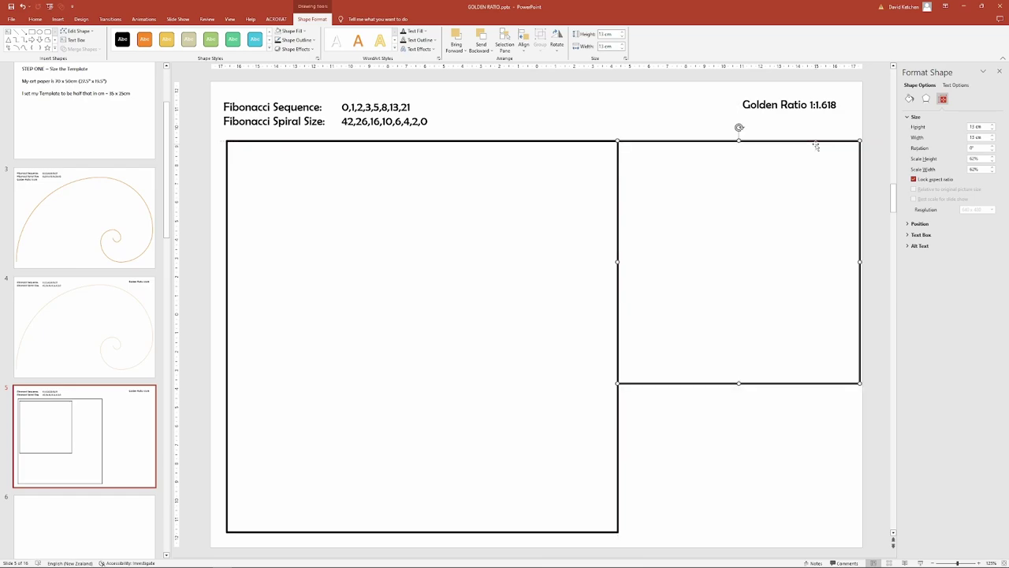
Step: Shift the 21 cm and 13 cm squares together slightly left so both fit evenly within the slide's width
{"action": "left_click", "coordinate": [584, 142], "text": "shift"}
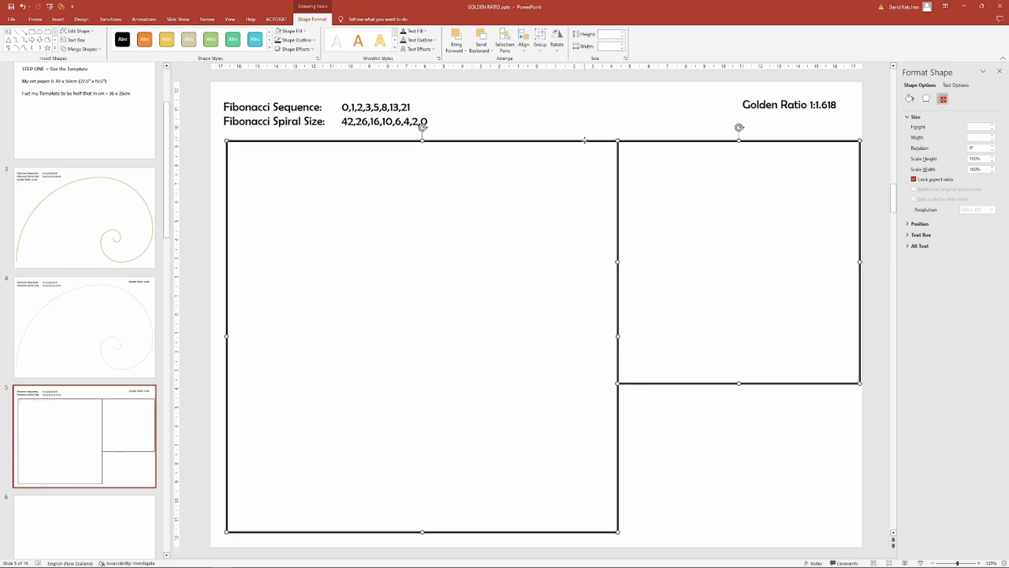
{"action": "key", "text": "ctrl+Left"}
{"action": "key", "text": "ctrl+Left"}
{"action": "key", "text": "ctrl+Left"}
{"action": "key", "text": "ctrl+Left"}
{"action": "key", "text": "ctrl+Left"}
{"action": "key", "text": "ctrl+Left"}
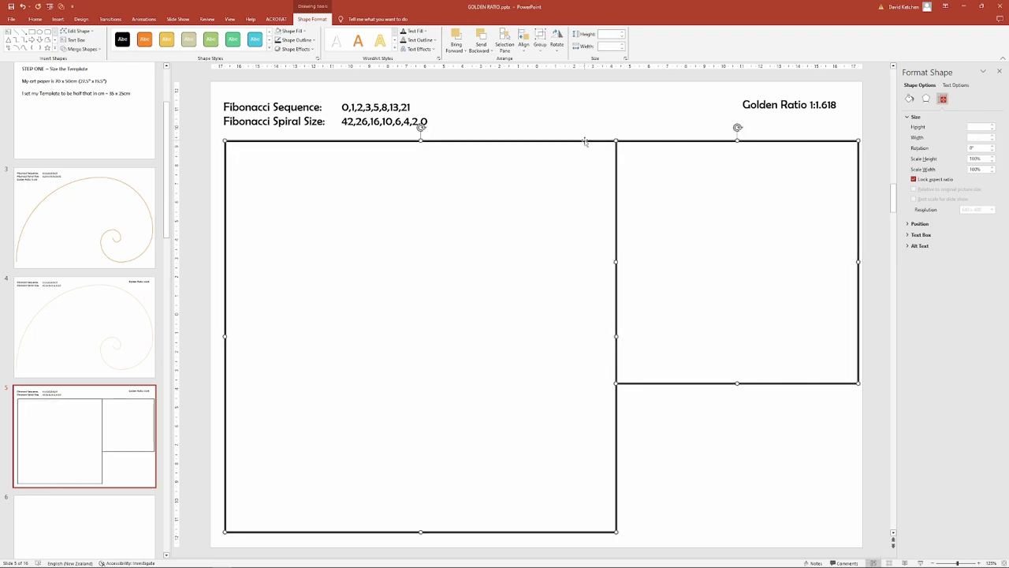
{"action": "key", "text": "ctrl+Left"}
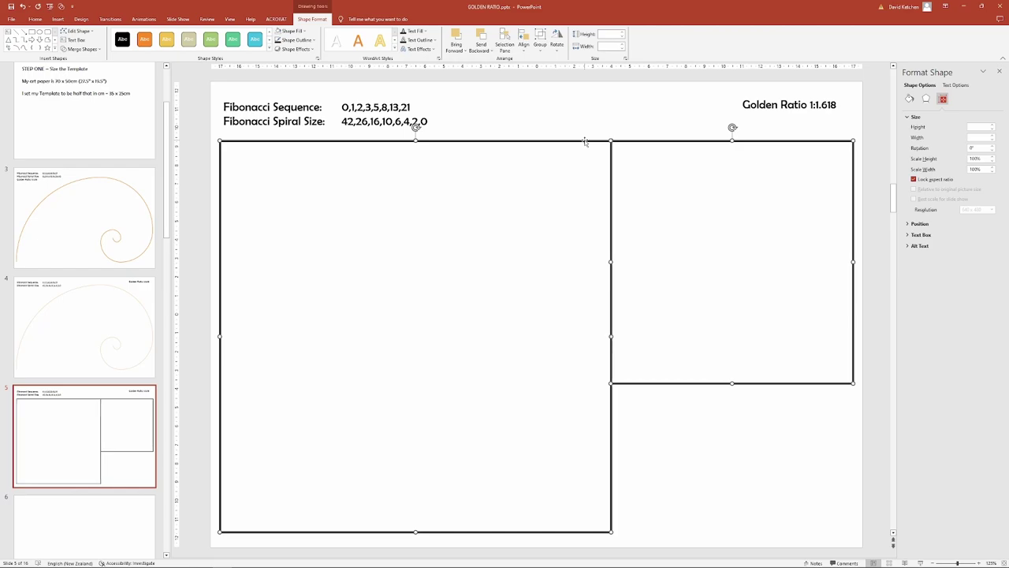
{"action": "left_click", "coordinate": [699, 445]}
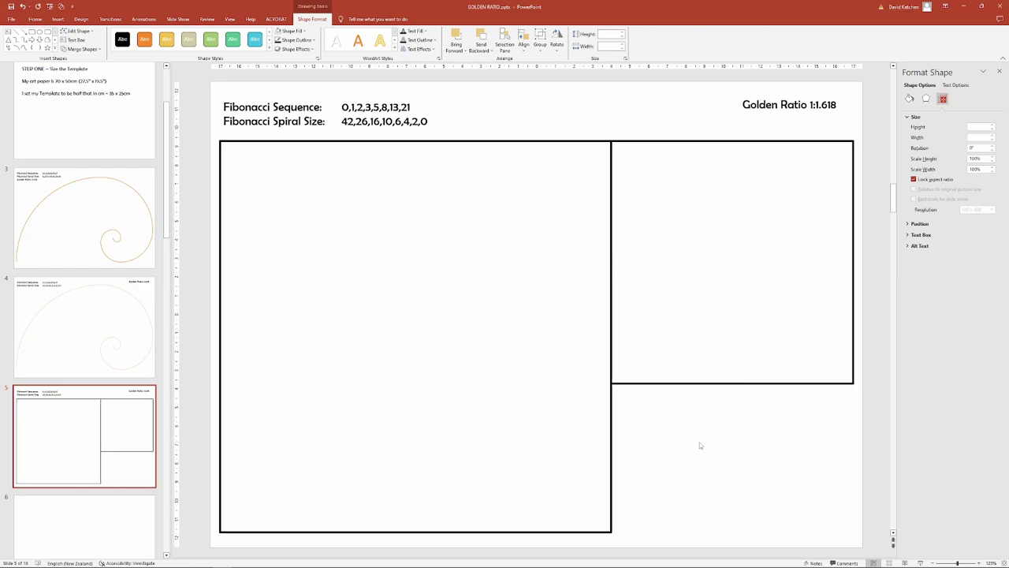
Step: Switch to Calculator, multiply 21 by 1.618 to check the golden ratio, and return to the presentation
{"action": "left_click", "coordinate": [147, 559]}
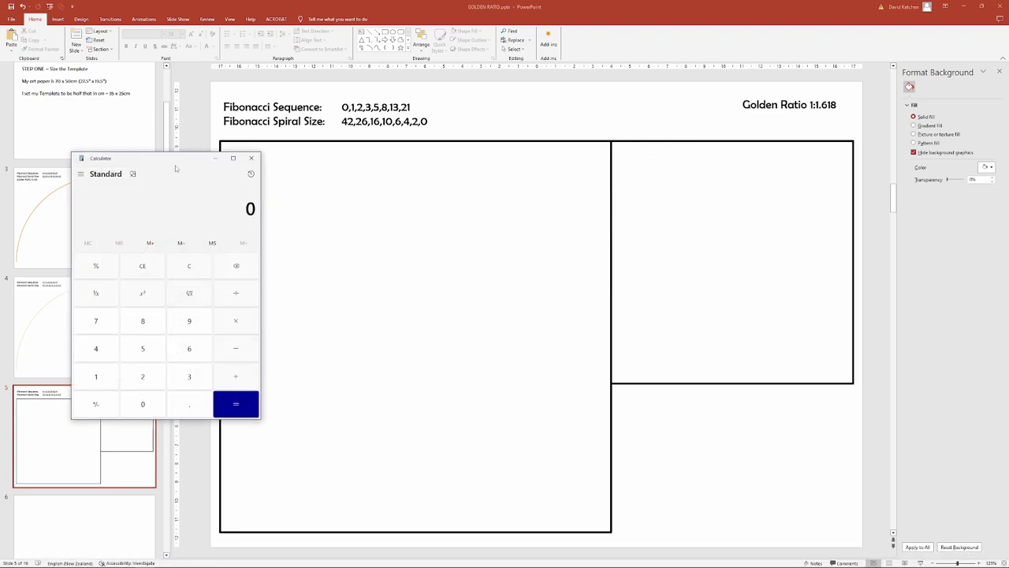
{"action": "left_click", "coordinate": [140, 380]}
{"action": "left_click", "coordinate": [100, 379]}
{"action": "left_click", "coordinate": [241, 321]}
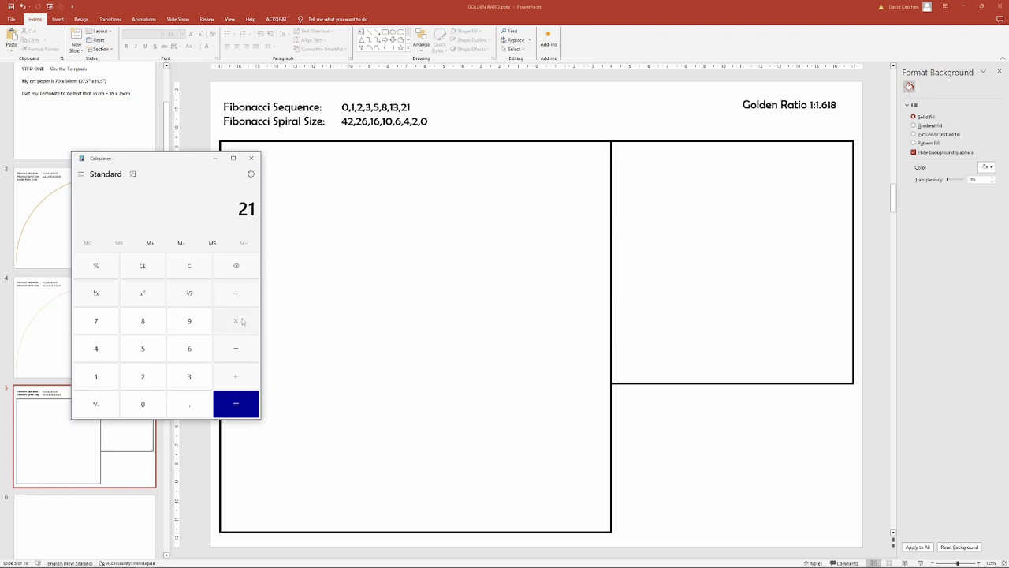
{"action": "left_click", "coordinate": [101, 378]}
{"action": "left_click", "coordinate": [195, 412]}
{"action": "left_click", "coordinate": [191, 352]}
{"action": "left_click", "coordinate": [94, 383]}
{"action": "left_click", "coordinate": [149, 323]}
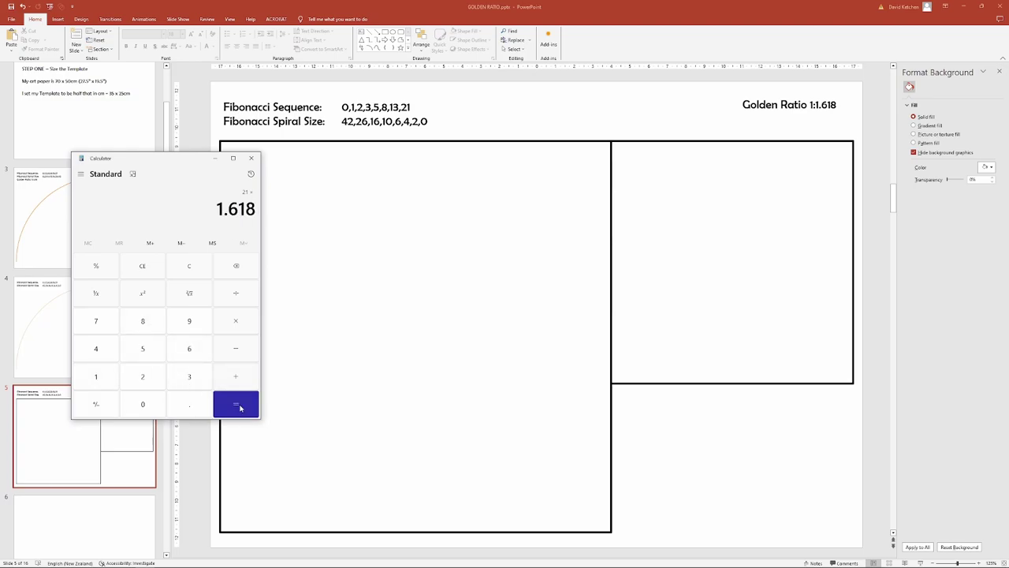
{"action": "left_click", "coordinate": [225, 405]}
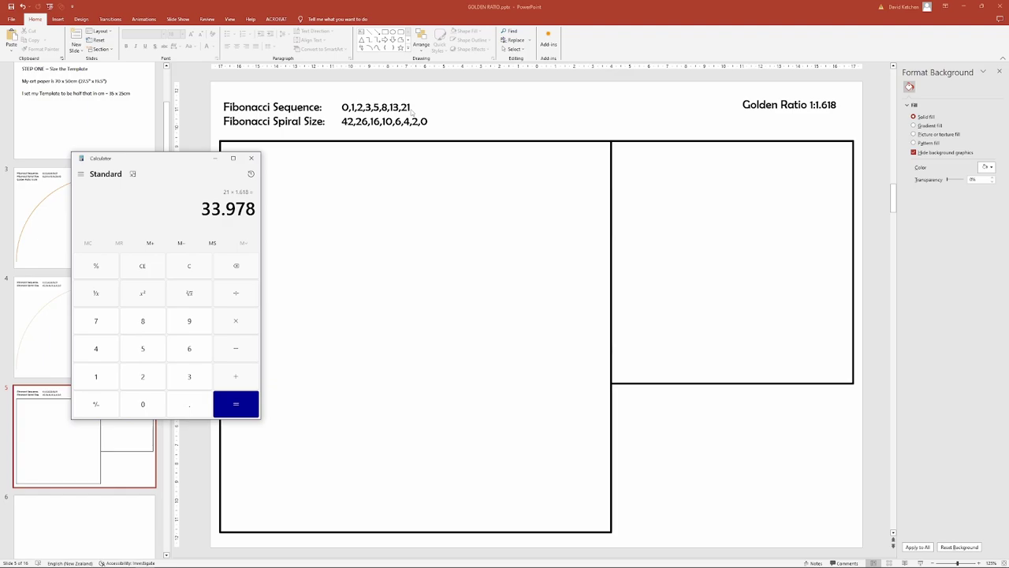
{"action": "left_click", "coordinate": [252, 159]}
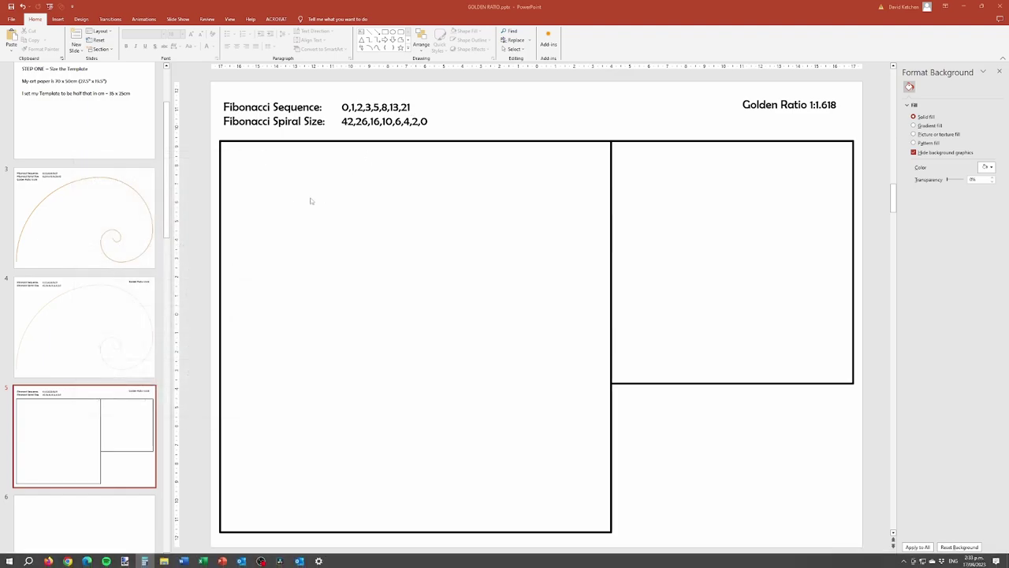
Step: Add 8 cm and 5 cm duplicates of the 13 cm square side by side, bottom-aligned with the 21 cm square
{"action": "left_click", "coordinate": [680, 143]}
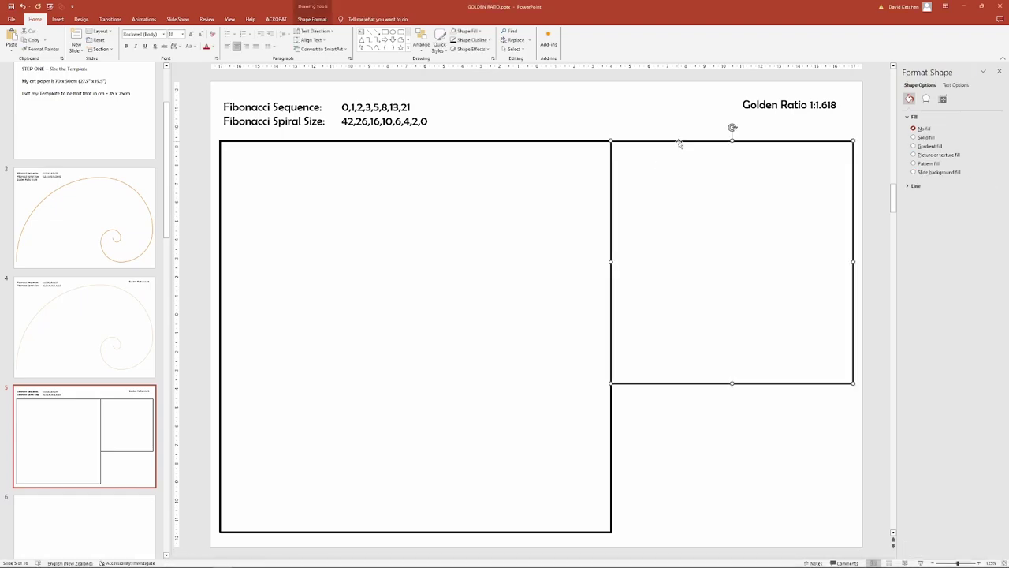
{"action": "key", "text": "ctrl+d"}
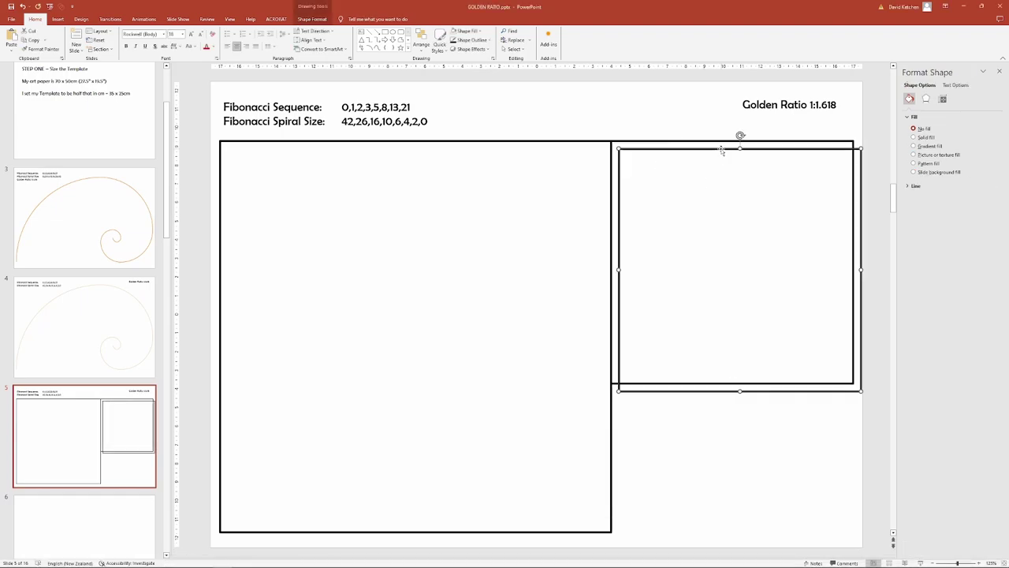
{"action": "left_click", "coordinate": [943, 99]}
{"action": "left_click", "coordinate": [978, 126]}
{"action": "type", "text": "8"}
{"action": "key", "text": "Return"}
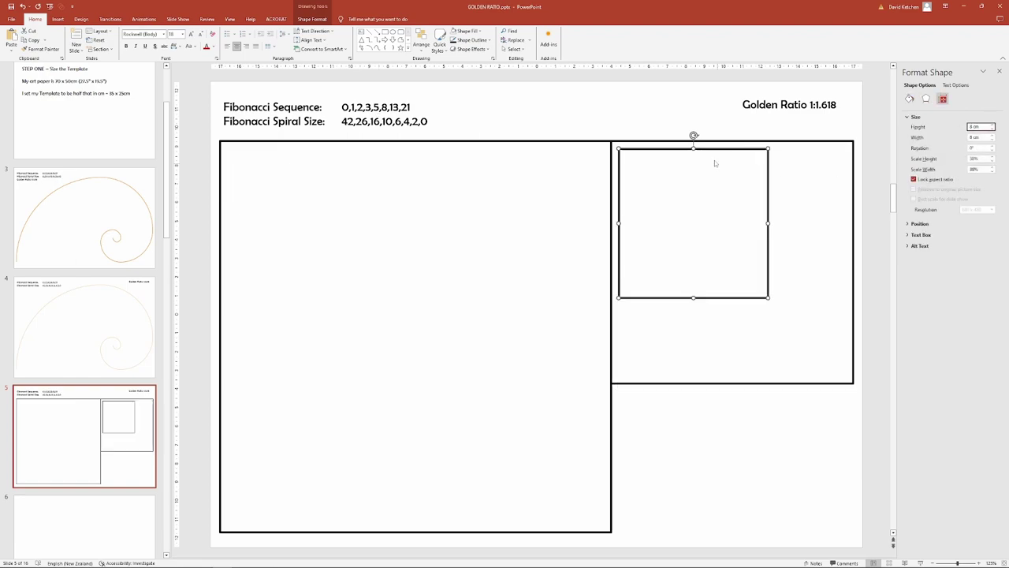
{"action": "left_click_drag", "start_coordinate": [715, 148], "coordinate": [470, 338]}
{"action": "key", "text": "ctrl+d"}
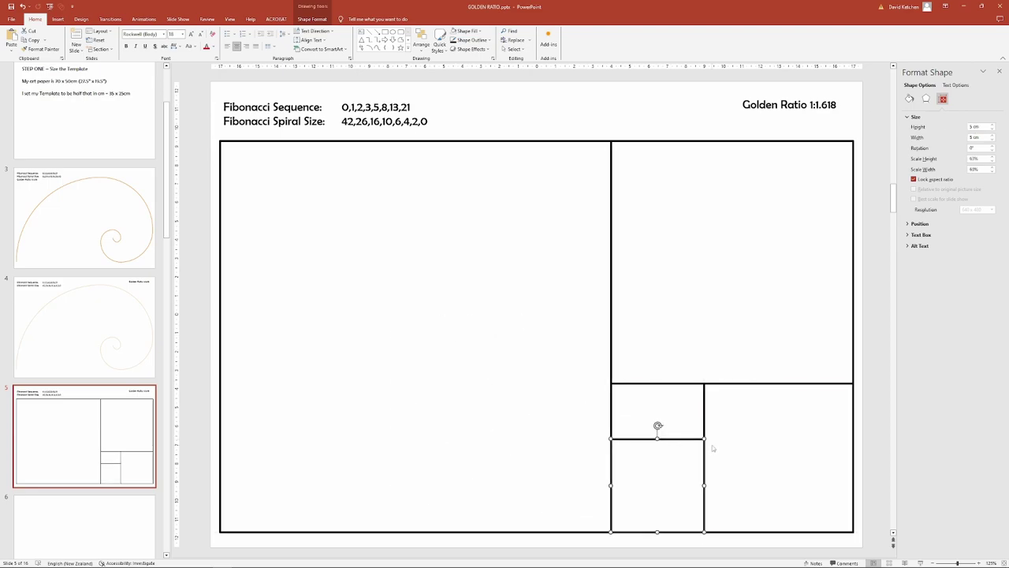
Step: Fill the gap above the 5 cm square with duplicated squares of 3 cm, 2 cm and two of 1 cm
{"action": "left_click_drag", "start_coordinate": [658, 423], "coordinate": [697, 432]}
{"action": "type", "text": "3"}
{"action": "key", "text": "Return"}
{"action": "type", "text": "2"}
{"action": "key", "text": "Return"}
{"action": "key", "text": "ctrl+d"}
{"action": "left_click", "coordinate": [977, 126]}
{"action": "type", "text": "1"}
{"action": "key", "text": "Return"}
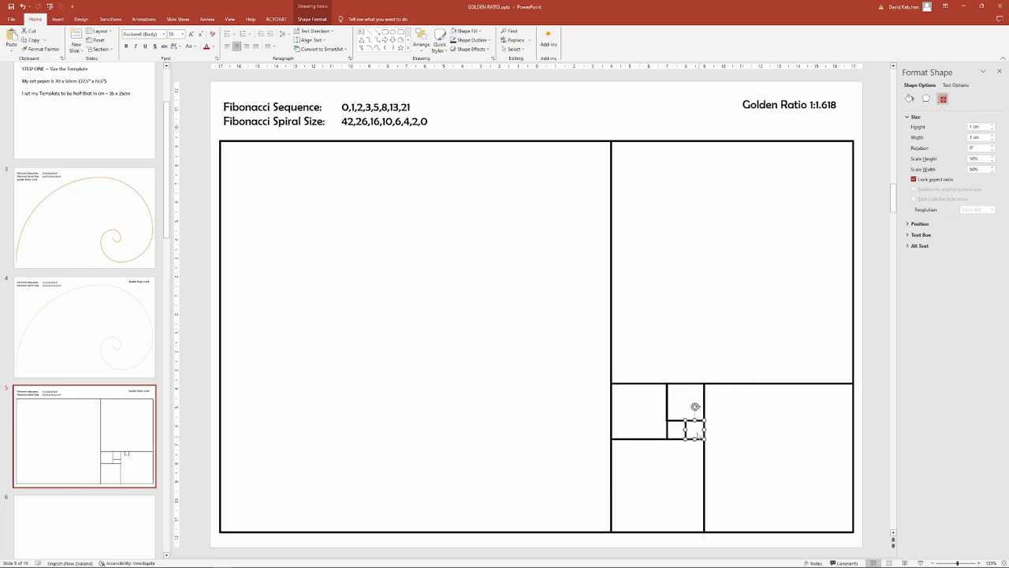
{"action": "left_click", "coordinate": [673, 500]}
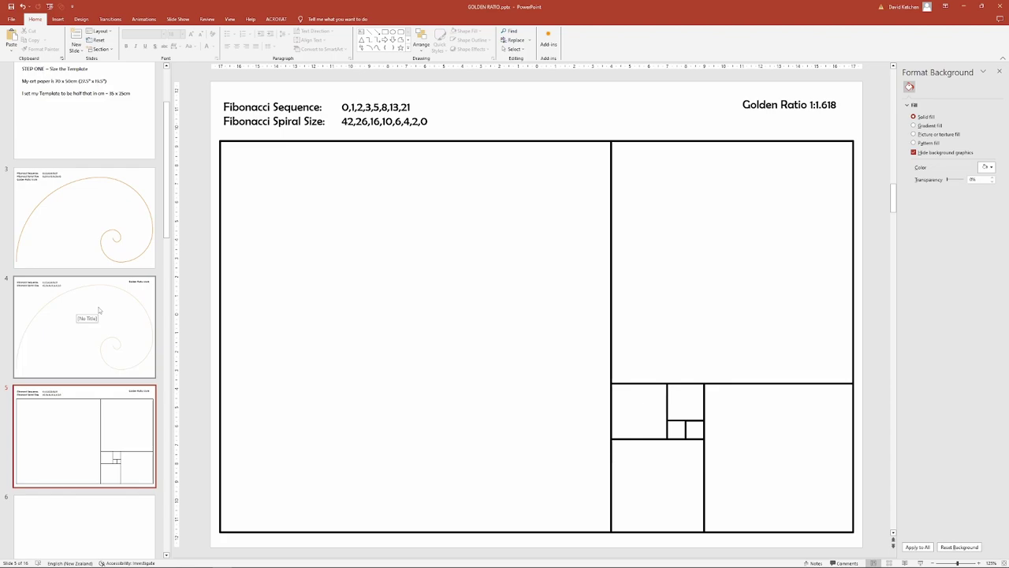
Step: Copy all the Fibonacci squares without the text boxes and paste them onto slide 6 as a PNG picture
{"action": "left_click_drag", "start_coordinate": [191, 131], "coordinate": [874, 547]}
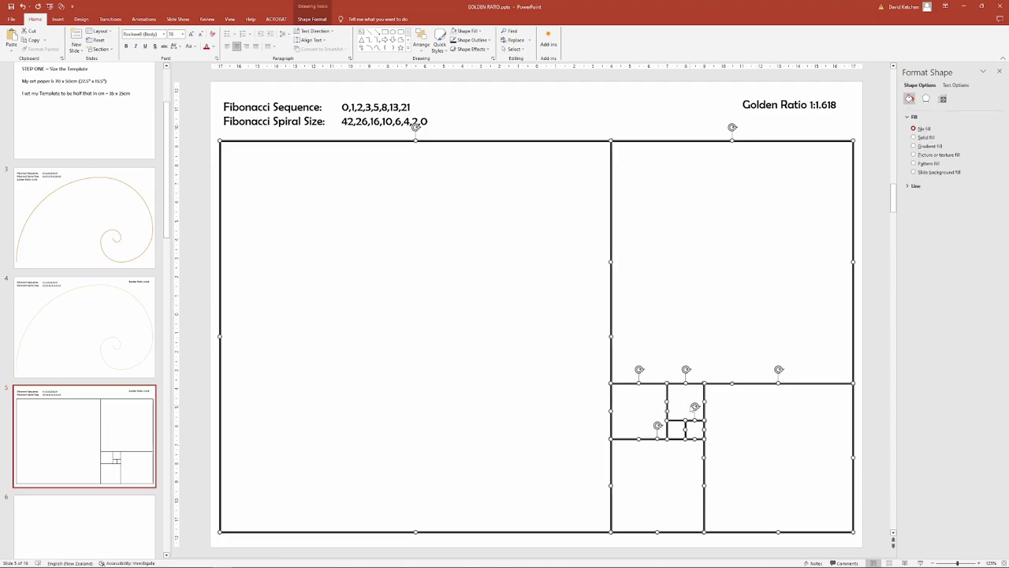
{"action": "left_click", "coordinate": [142, 521]}
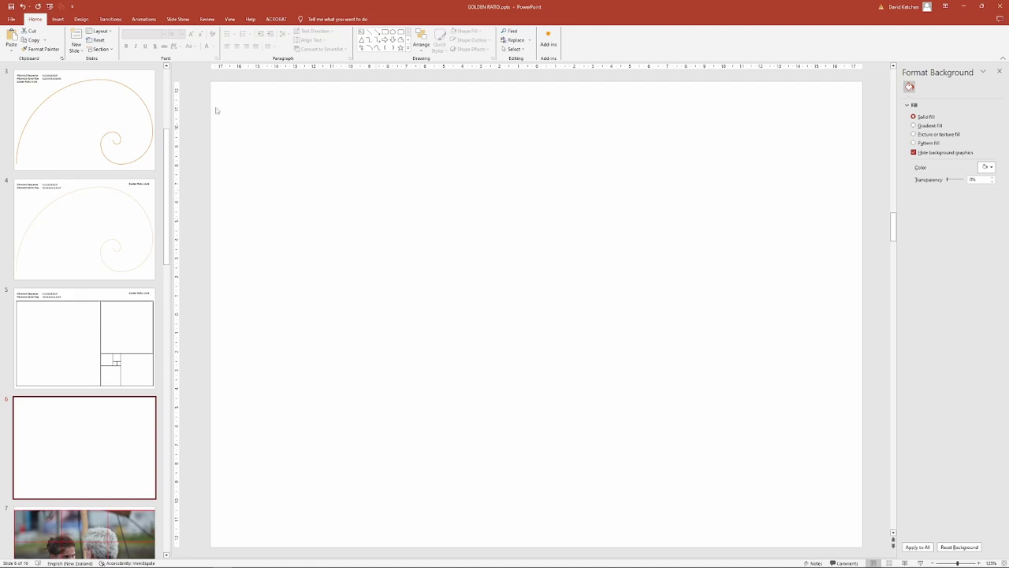
{"action": "left_click", "coordinate": [11, 49]}
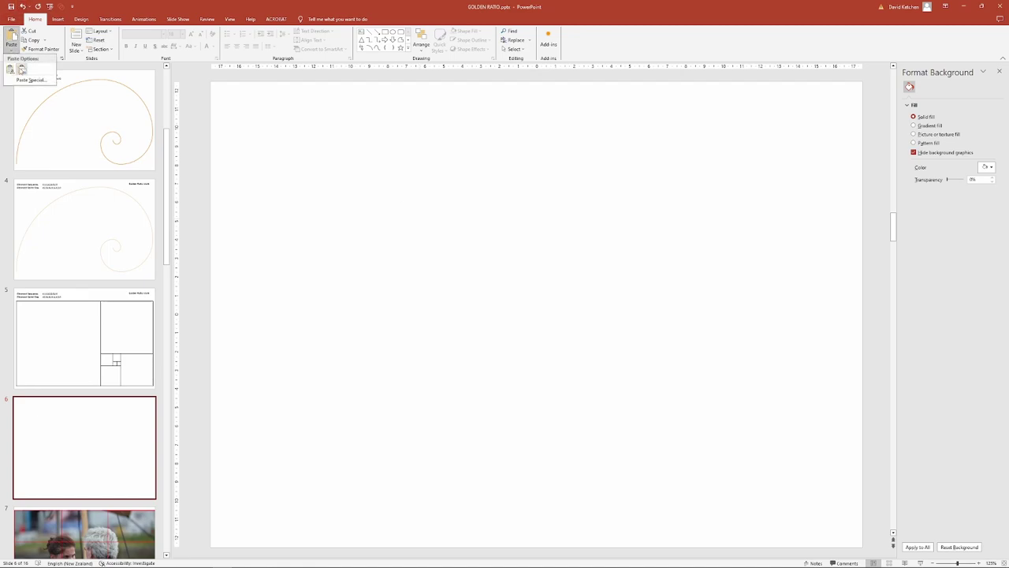
{"action": "left_click", "coordinate": [26, 79]}
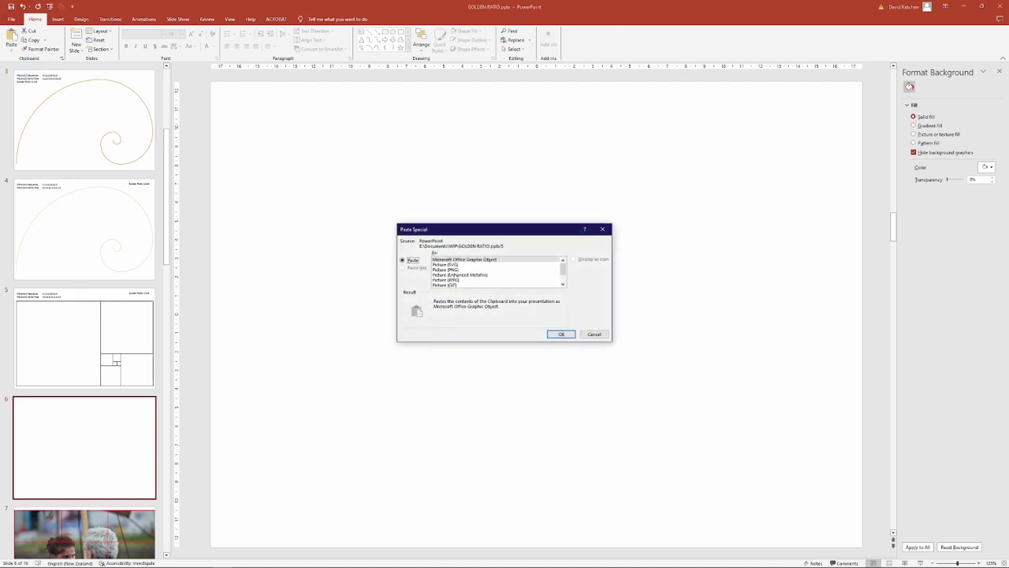
{"action": "left_click", "coordinate": [455, 270]}
{"action": "left_click", "coordinate": [560, 334]}
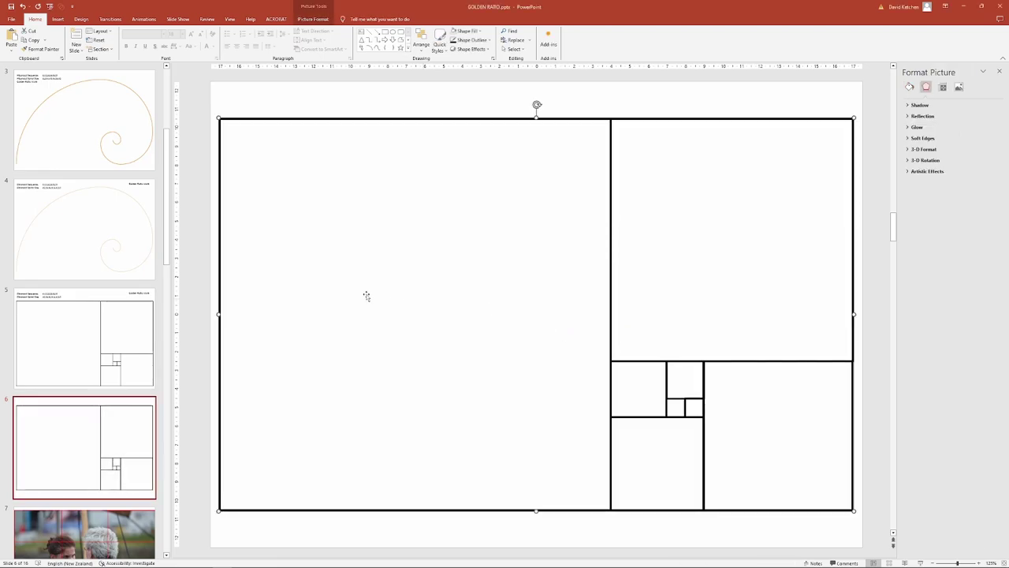
Step: Copy the spiral picture from slide 4 and paste it onto slide 6 with the squares
{"action": "left_click", "coordinate": [124, 260]}
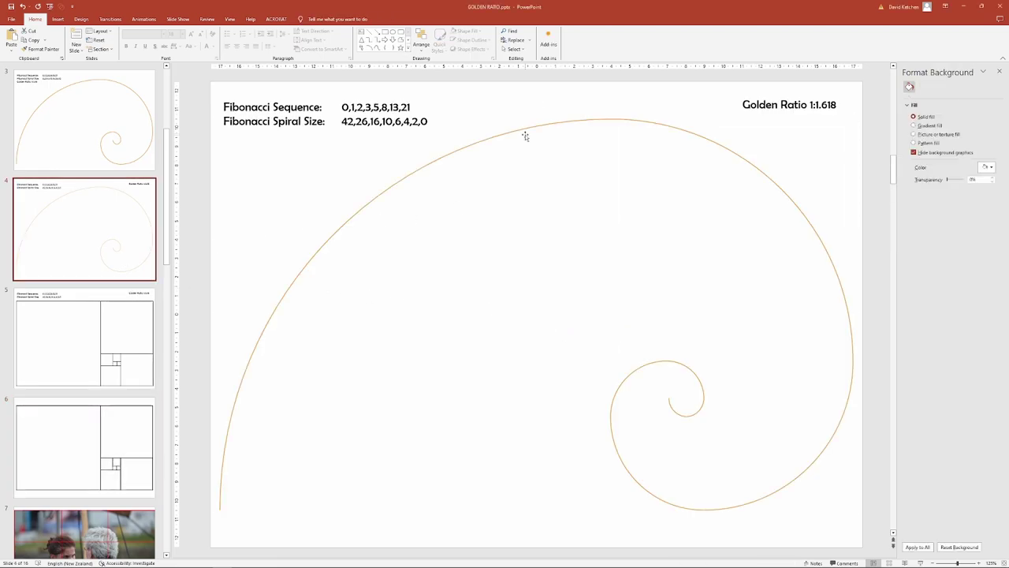
{"action": "left_click", "coordinate": [526, 131]}
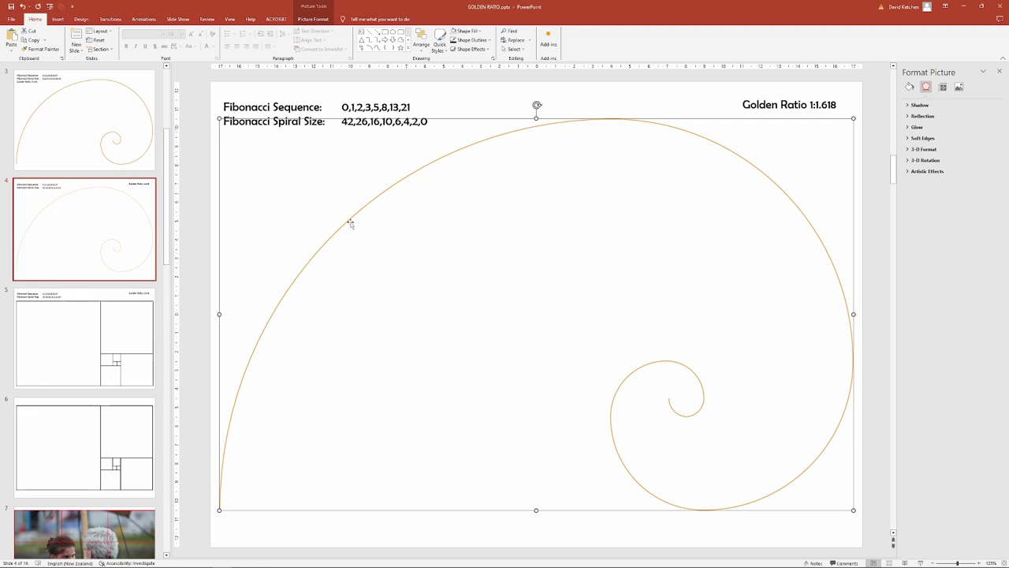
{"action": "left_click", "coordinate": [111, 442]}
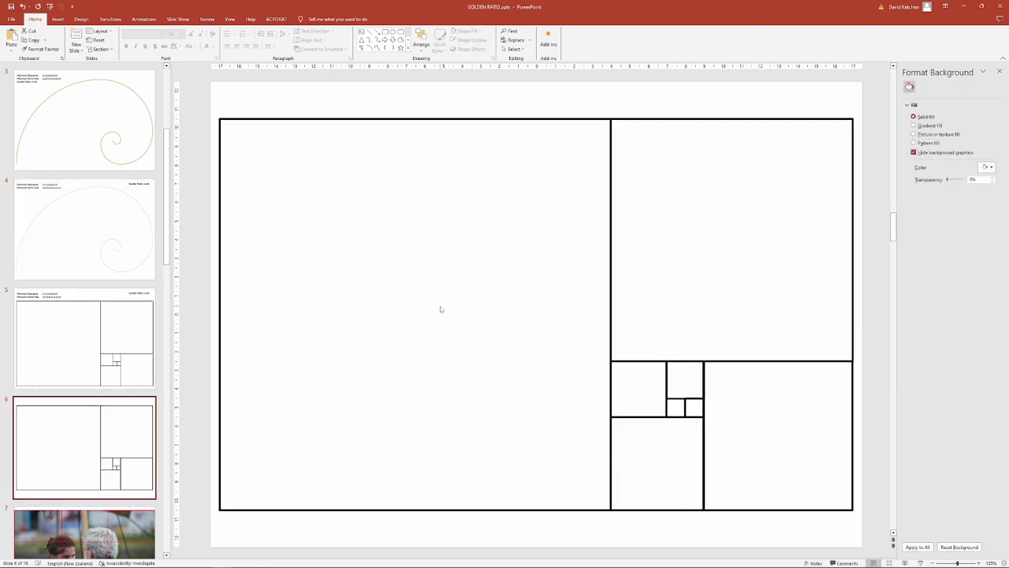
{"action": "key", "text": "ctrl+v"}
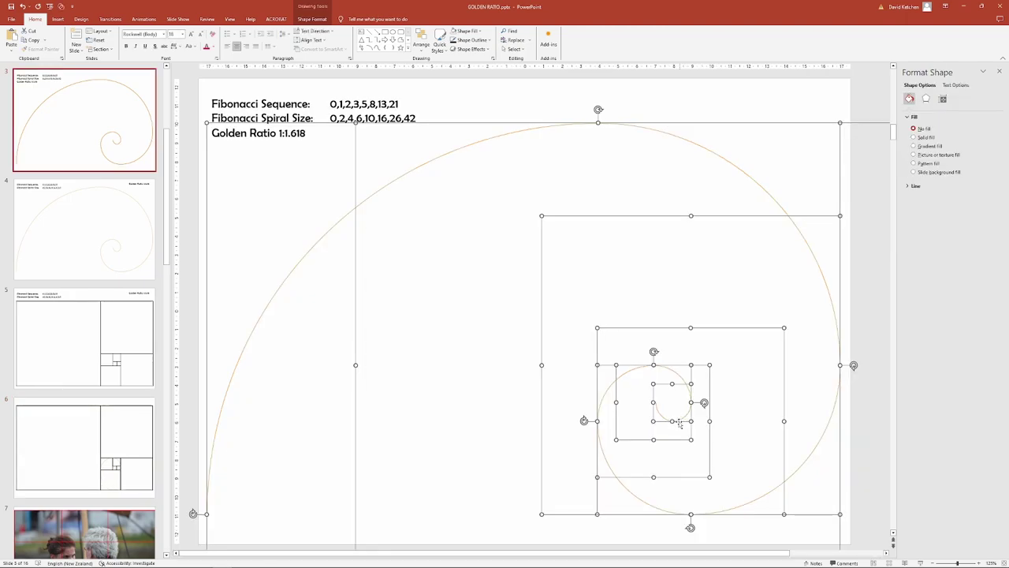
Step: Select all the arcs of the spiral on slide 3 and give them the black line style with a 2¼ pt outline
{"action": "left_click", "coordinate": [659, 416], "text": "shift"}
{"action": "left_click", "coordinate": [309, 18]}
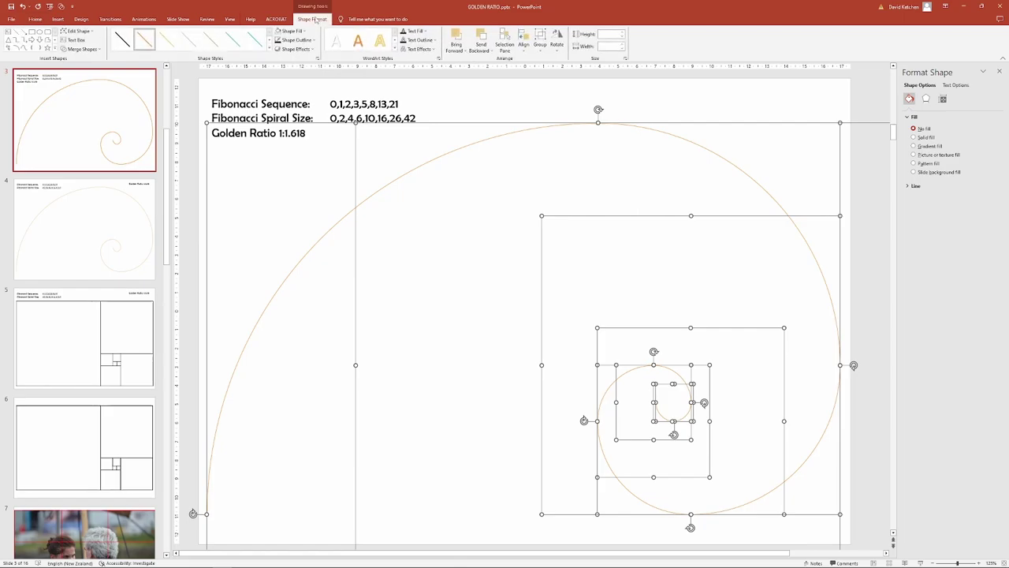
{"action": "left_click", "coordinate": [313, 40]}
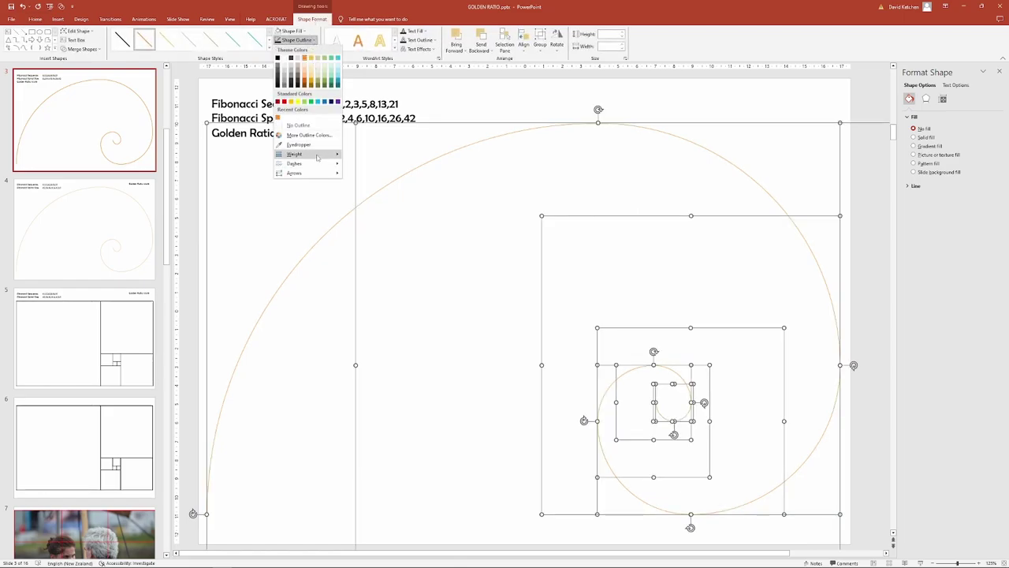
{"action": "mouse_move", "coordinate": [316, 154]}
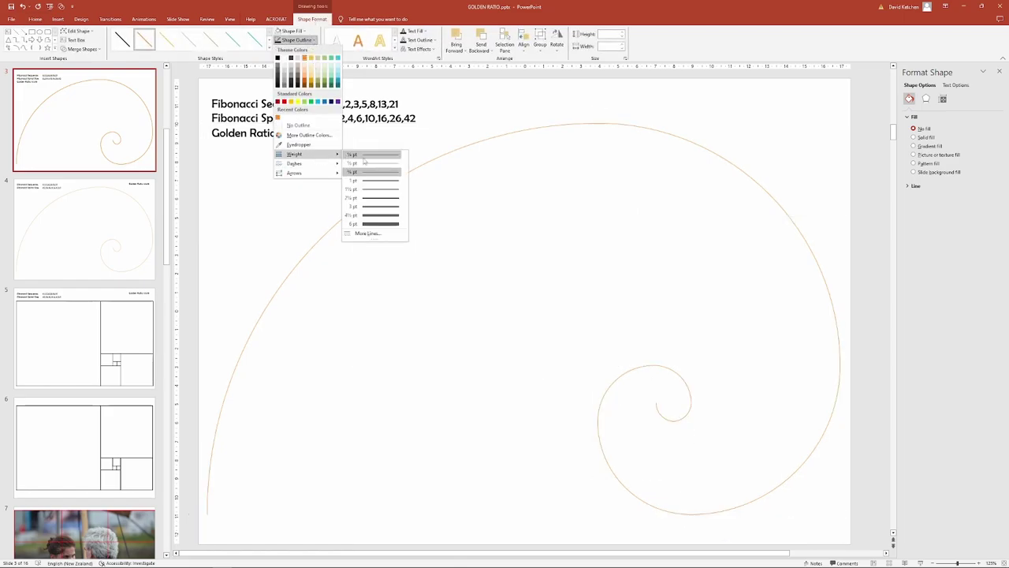
{"action": "left_click", "coordinate": [377, 197]}
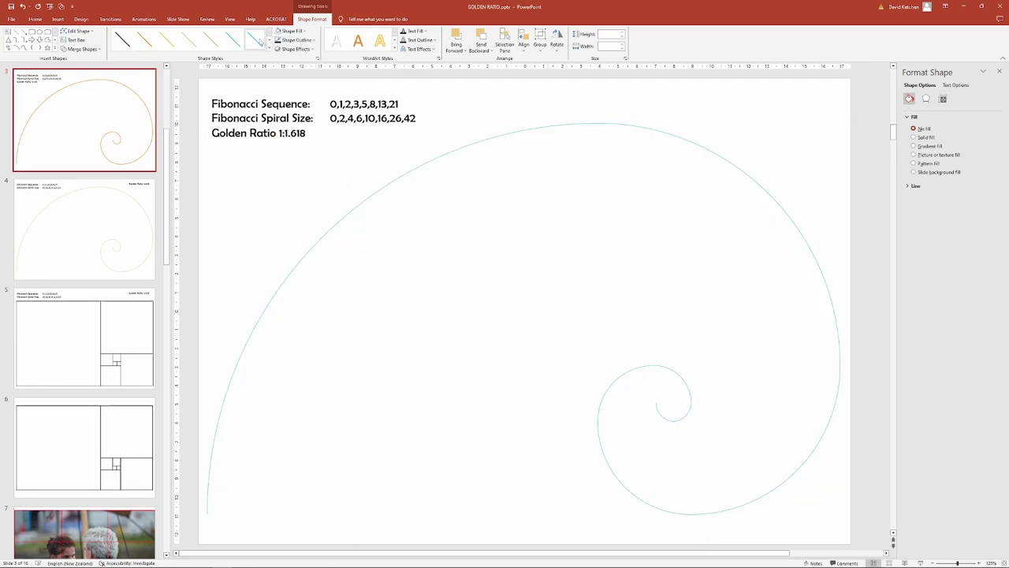
{"action": "left_click", "coordinate": [123, 39]}
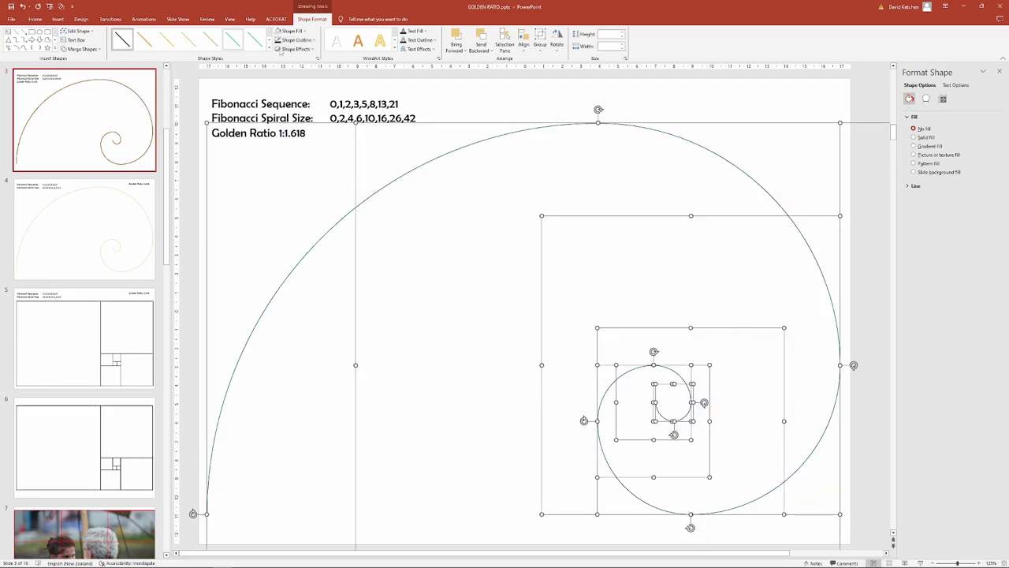
{"action": "left_click", "coordinate": [314, 41]}
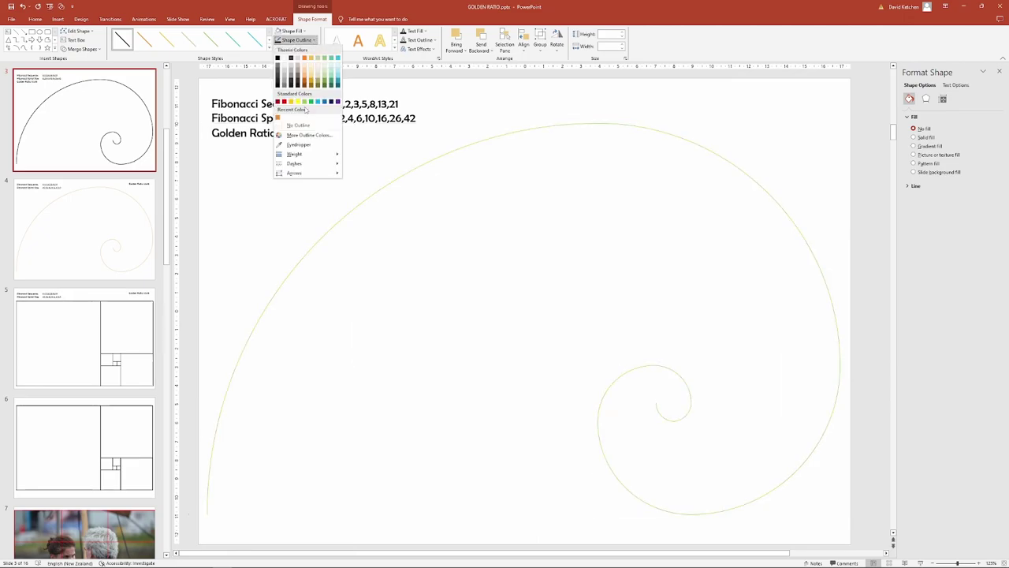
{"action": "mouse_move", "coordinate": [321, 154]}
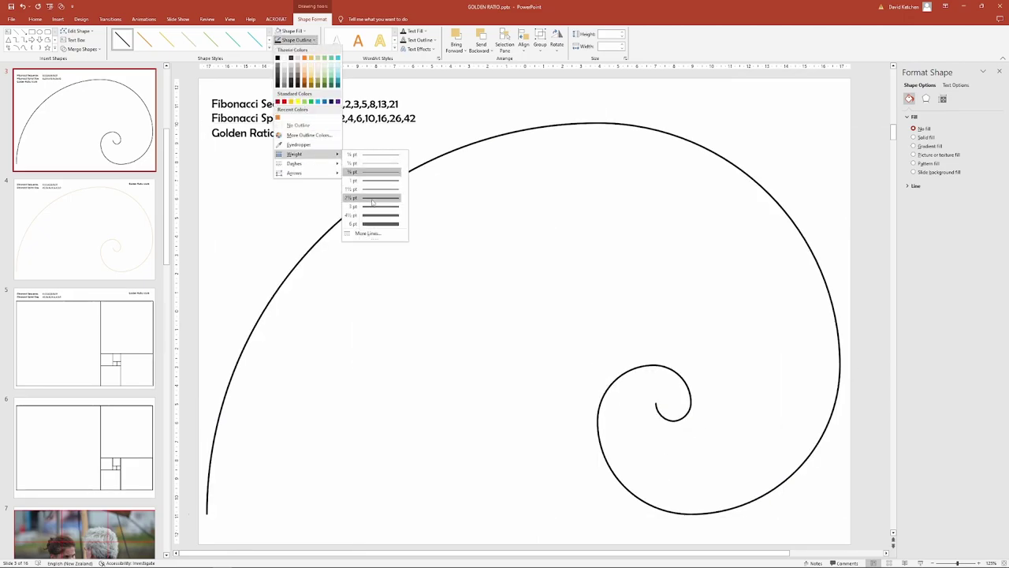
{"action": "left_click", "coordinate": [373, 206]}
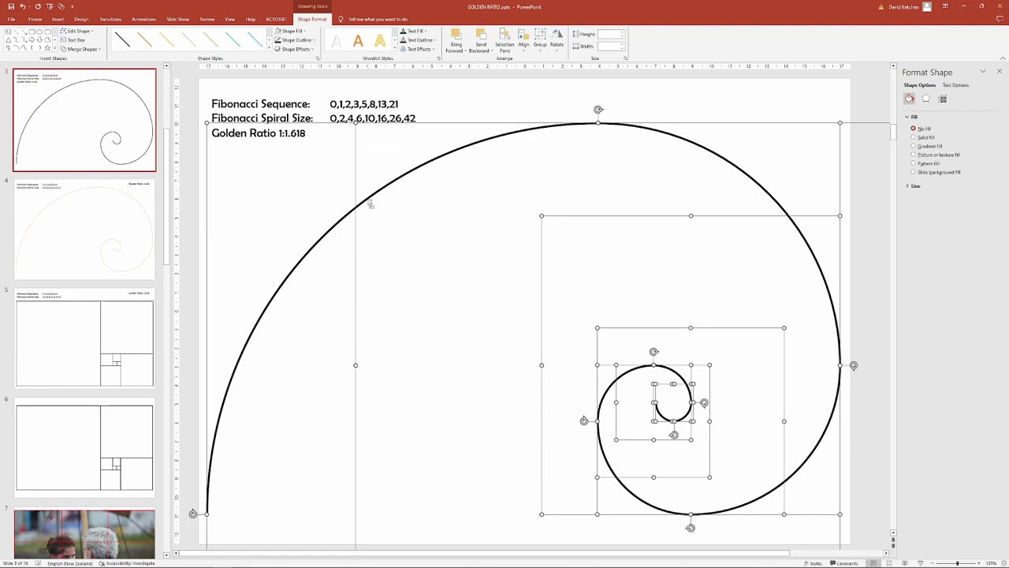
Step: Copy the black spiral onto slide 6 as a PNG picture and align it with the Fibonacci squares
{"action": "left_click", "coordinate": [79, 436]}
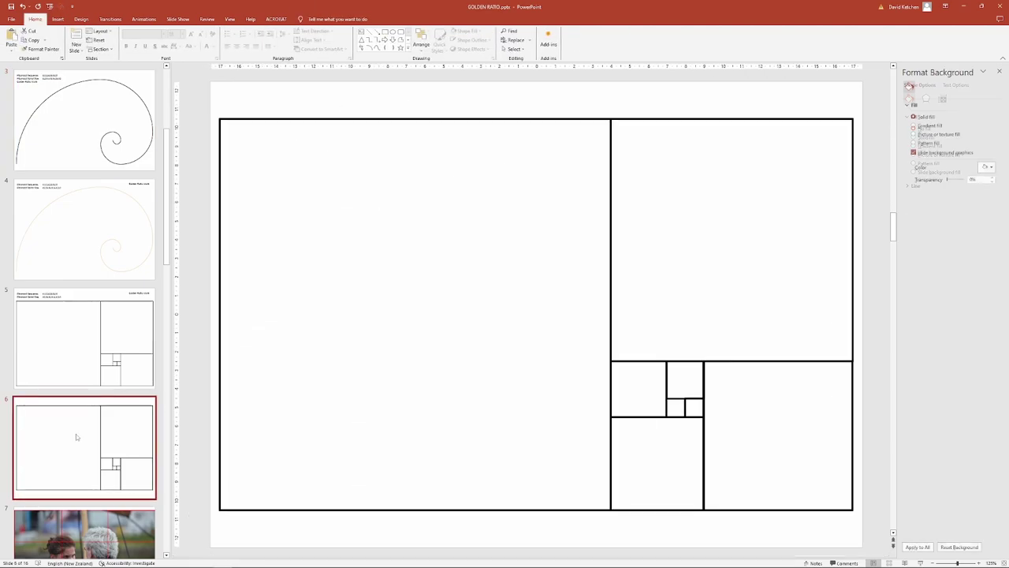
{"action": "left_click", "coordinate": [11, 50]}
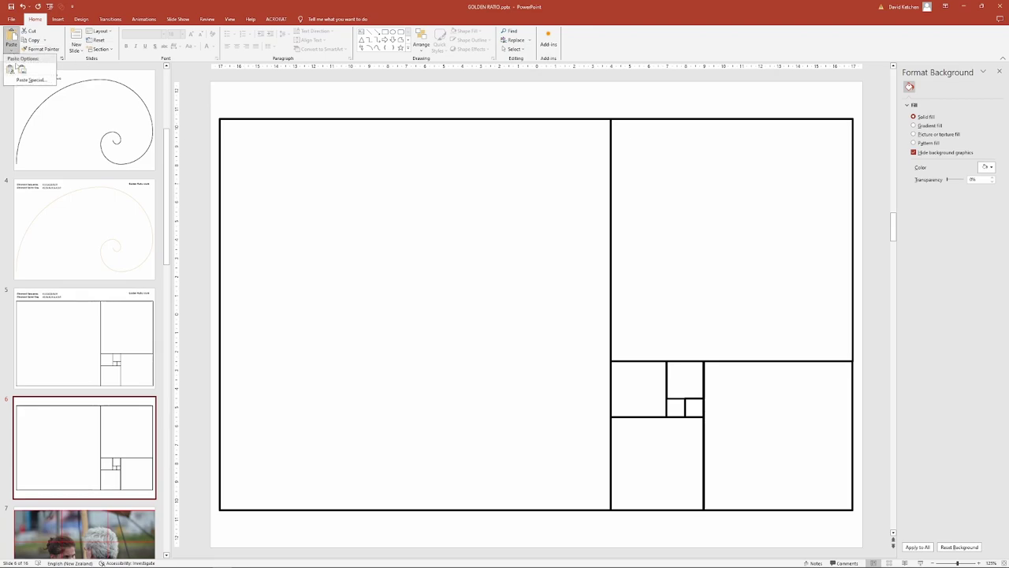
{"action": "left_click", "coordinate": [27, 82]}
{"action": "left_click", "coordinate": [454, 264]}
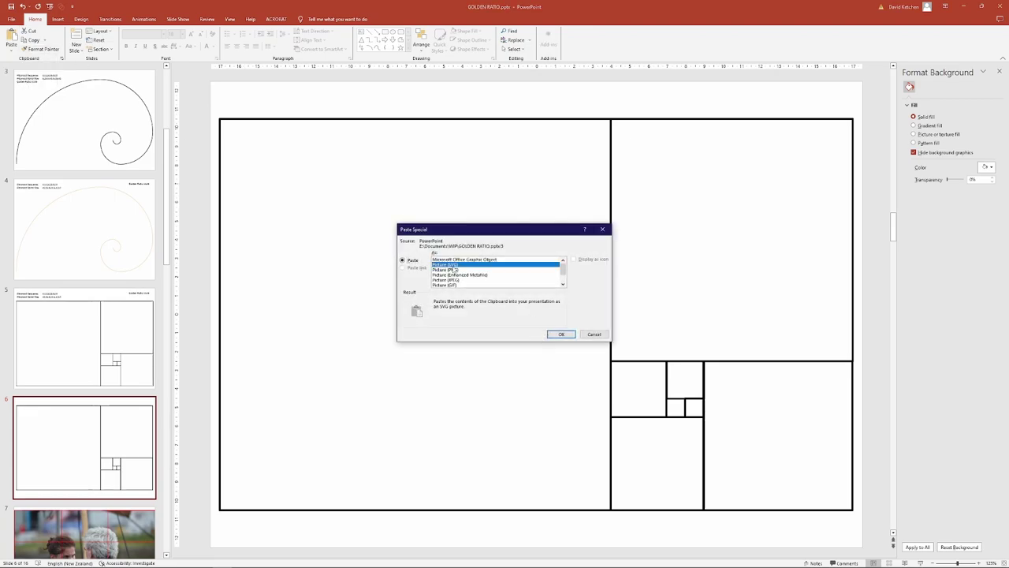
{"action": "left_click", "coordinate": [453, 270]}
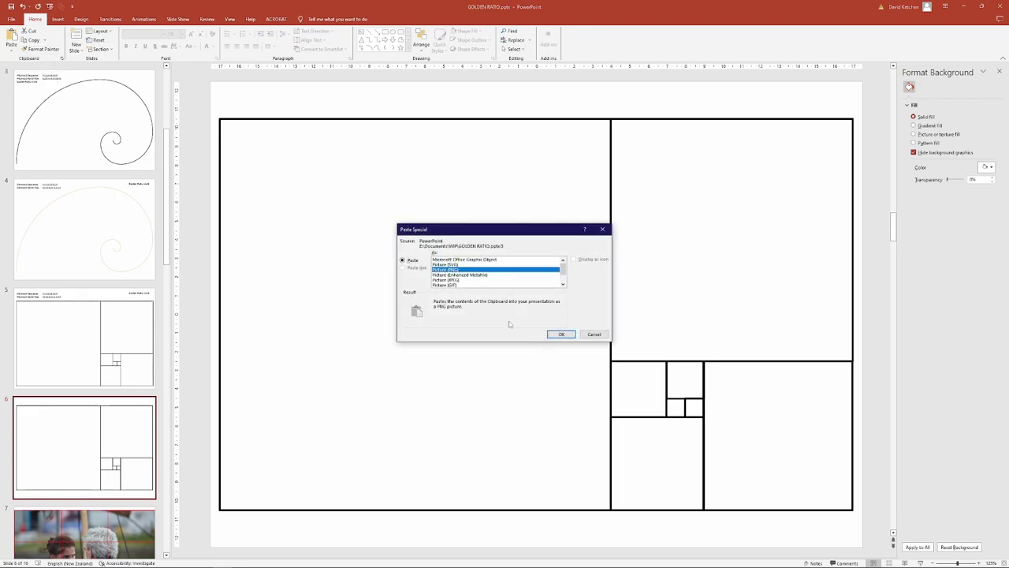
{"action": "left_click", "coordinate": [560, 334]}
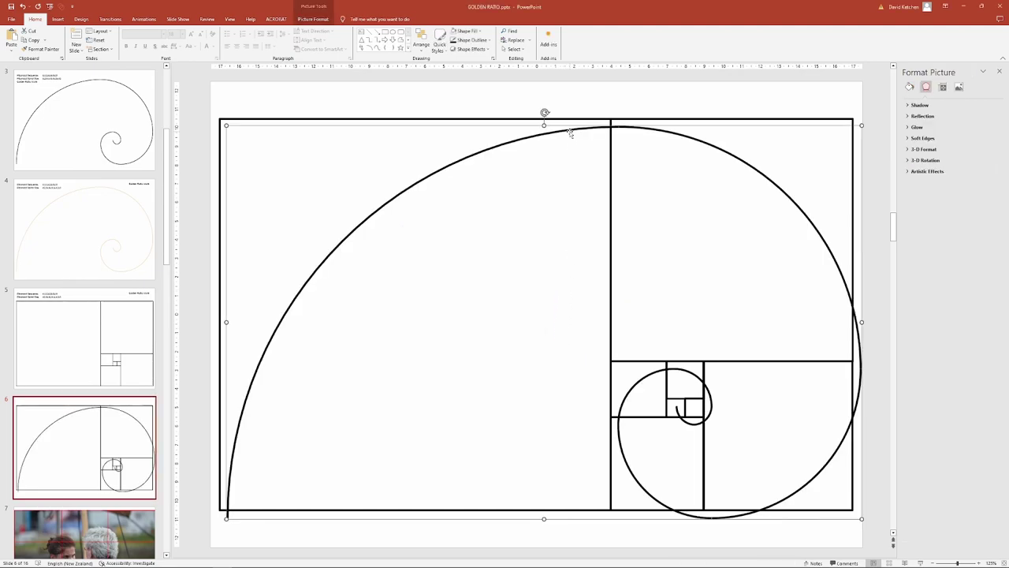
{"action": "left_click_drag", "start_coordinate": [570, 131], "coordinate": [564, 123]}
Step: Select both the spiral and squares pictures on slide 6 and group them
{"action": "left_click_drag", "start_coordinate": [192, 98], "coordinate": [875, 535]}
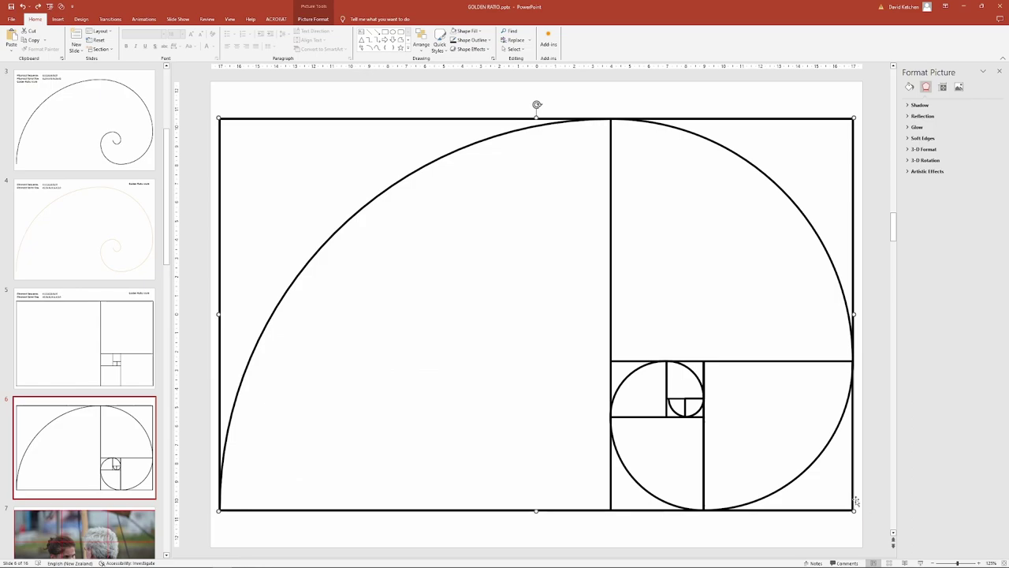
{"action": "right_click", "coordinate": [467, 120]}
{"action": "mouse_move", "coordinate": [513, 177]}
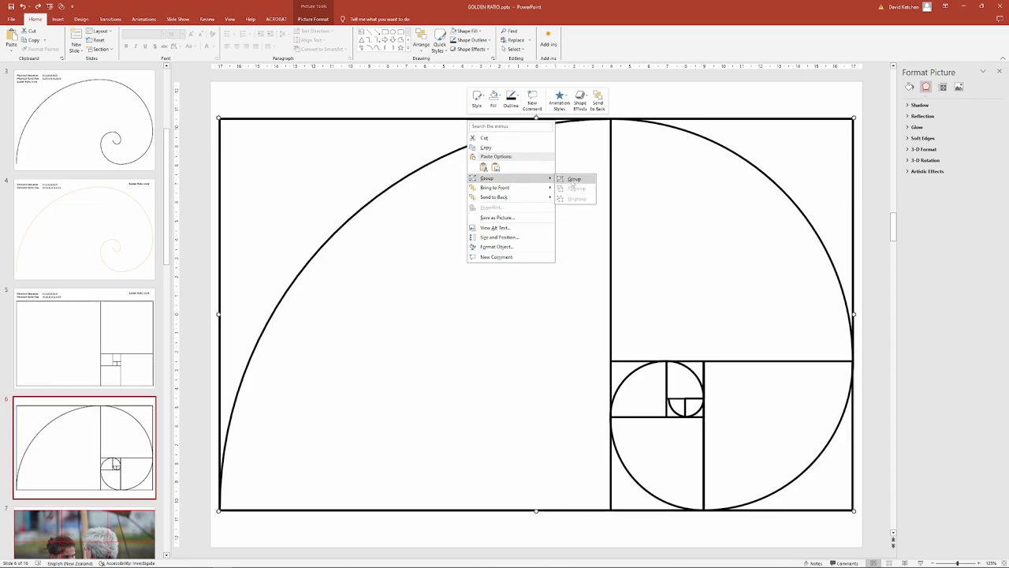
{"action": "left_click", "coordinate": [572, 178]}
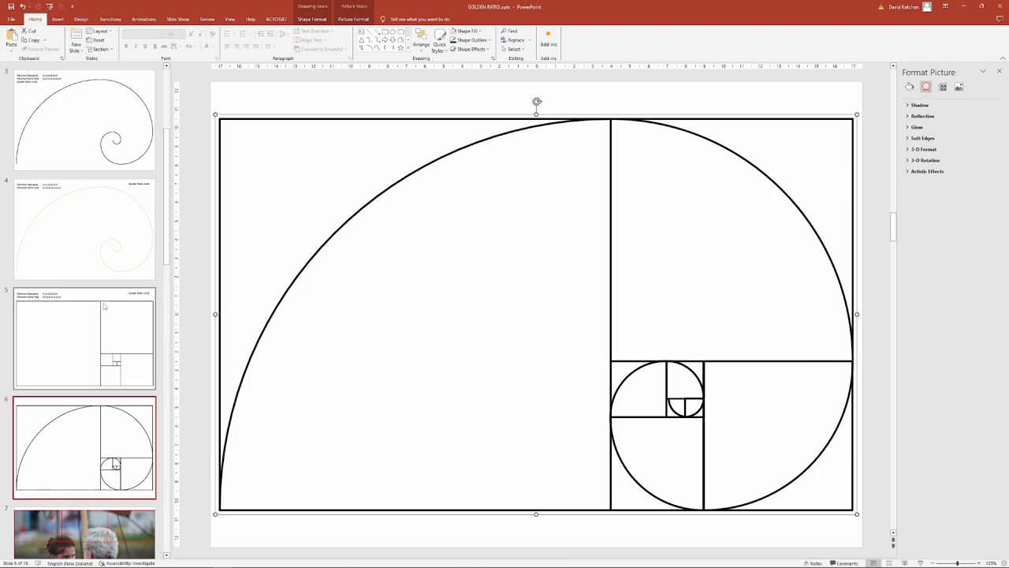
Step: Open slide 7 with the rule-of-thirds photo and turn on the guides
{"action": "scroll", "coordinate": [105, 354], "scroll_direction": "down", "scroll_amount": 5}
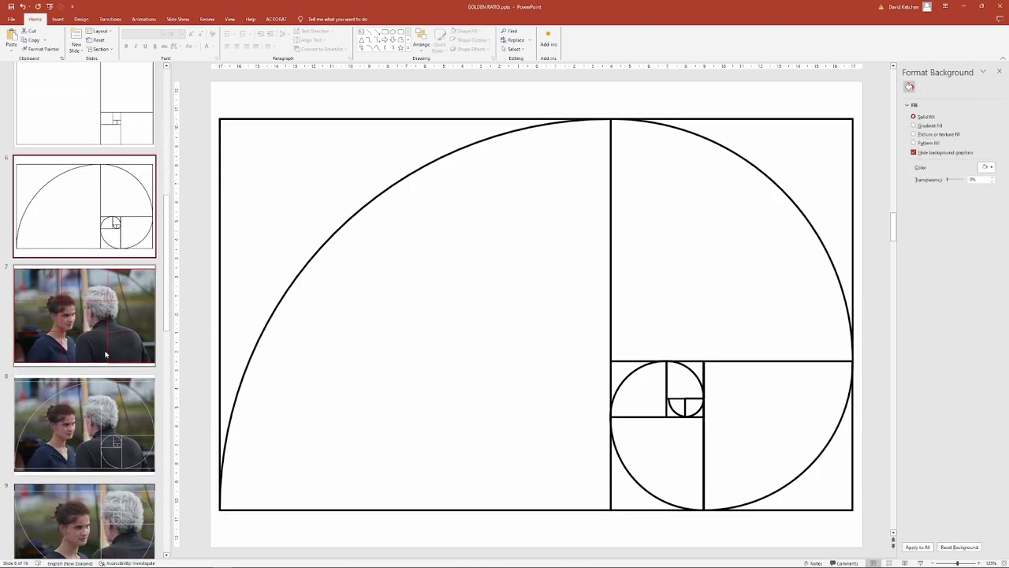
{"action": "left_click", "coordinate": [119, 321]}
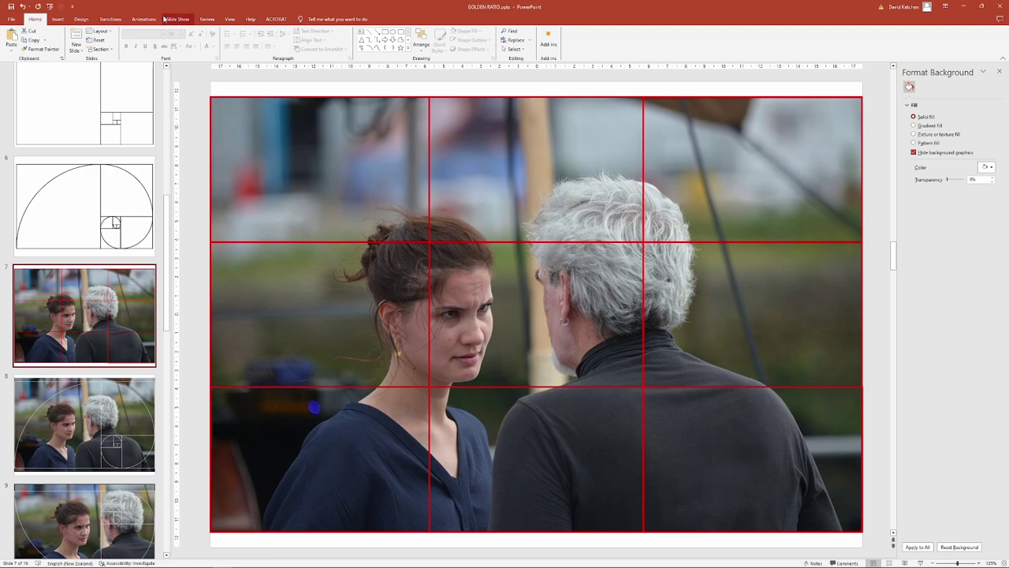
{"action": "left_click", "coordinate": [230, 19]}
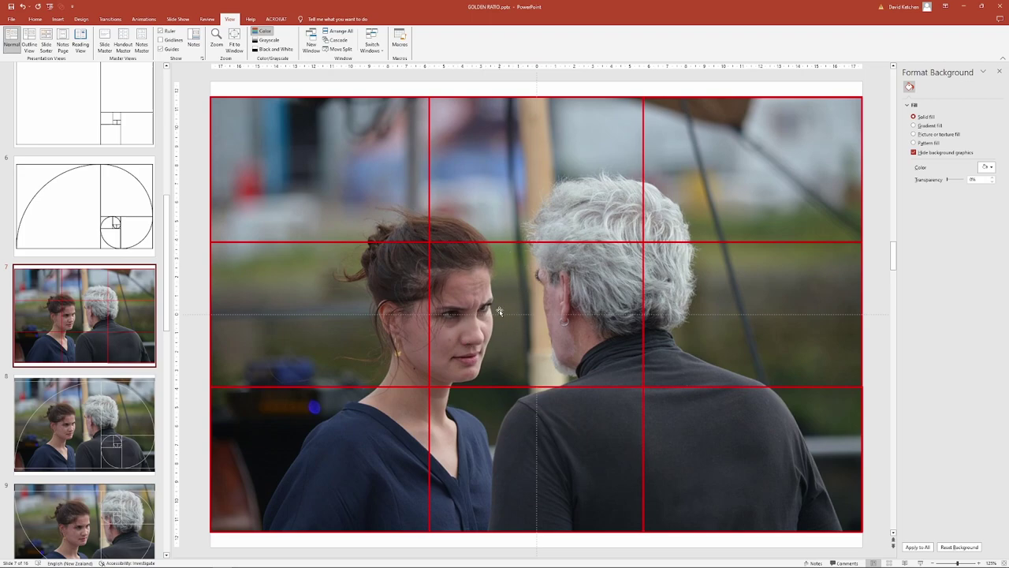
Step: Preview a horizontal flip of the golden ratio overlay on the slide 8 photo without applying it
{"action": "left_click", "coordinate": [144, 413]}
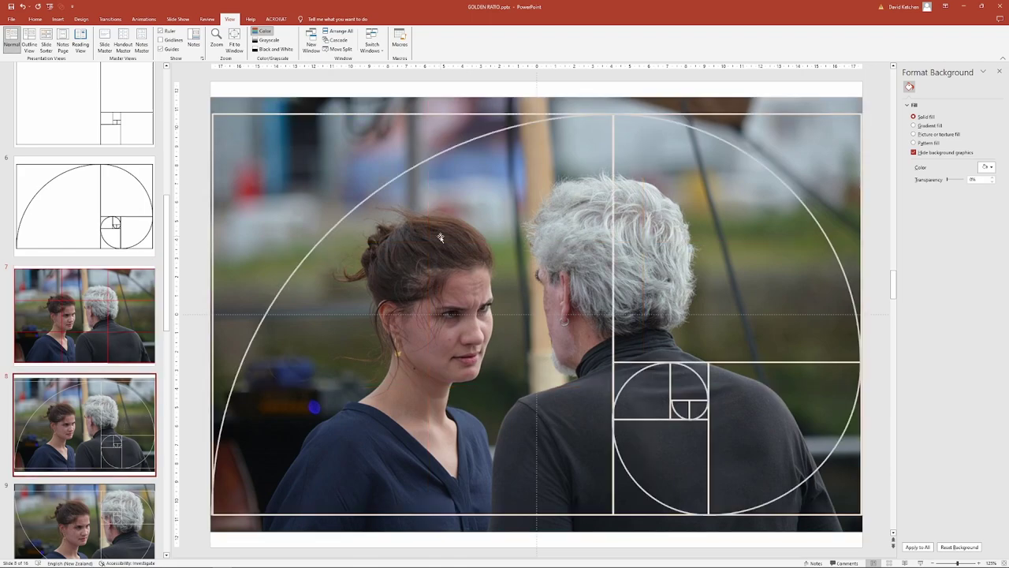
{"action": "left_click", "coordinate": [636, 115]}
{"action": "left_click", "coordinate": [313, 19]}
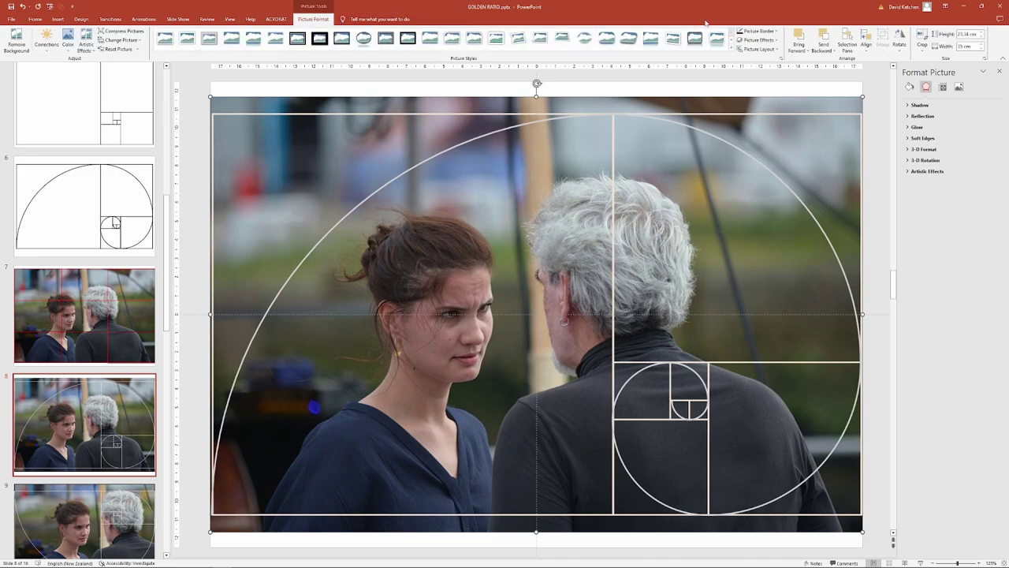
{"action": "left_click", "coordinate": [999, 71]}
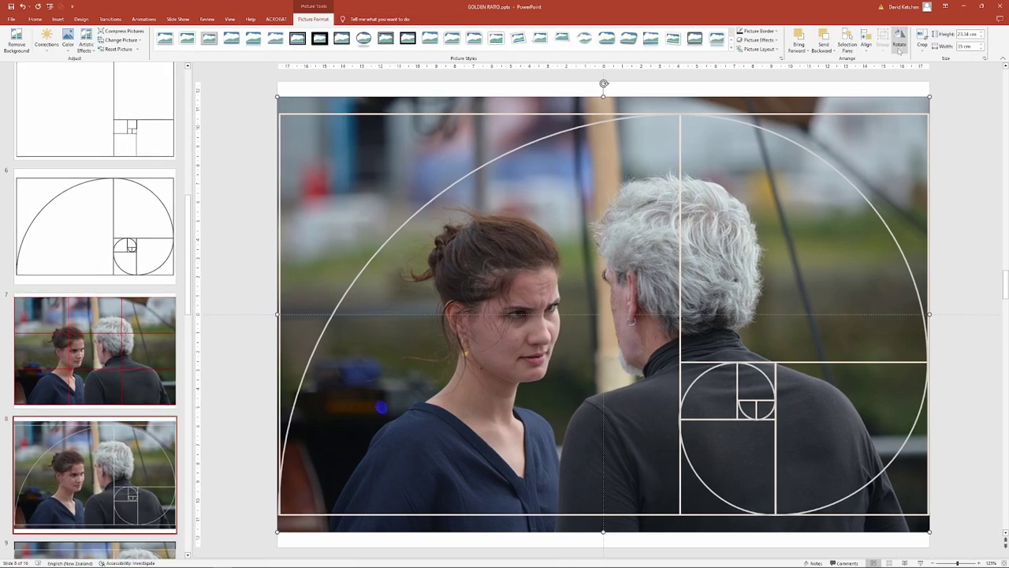
{"action": "left_click", "coordinate": [898, 43]}
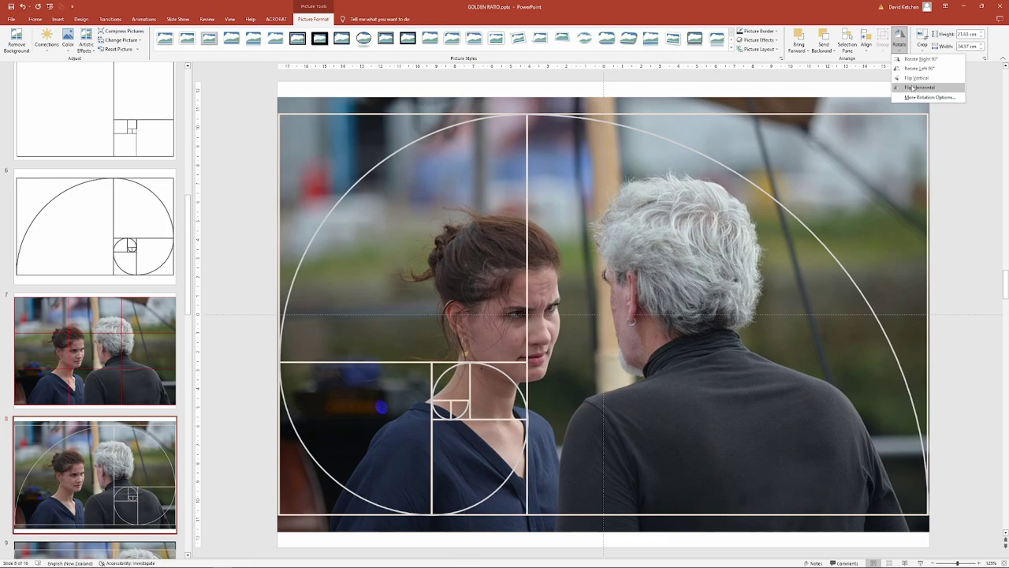
{"action": "left_click", "coordinate": [98, 462]}
Step: Flip the golden ratio overlay on the slide 9 photo vertically
{"action": "scroll", "coordinate": [98, 462], "scroll_direction": "down", "scroll_amount": 3}
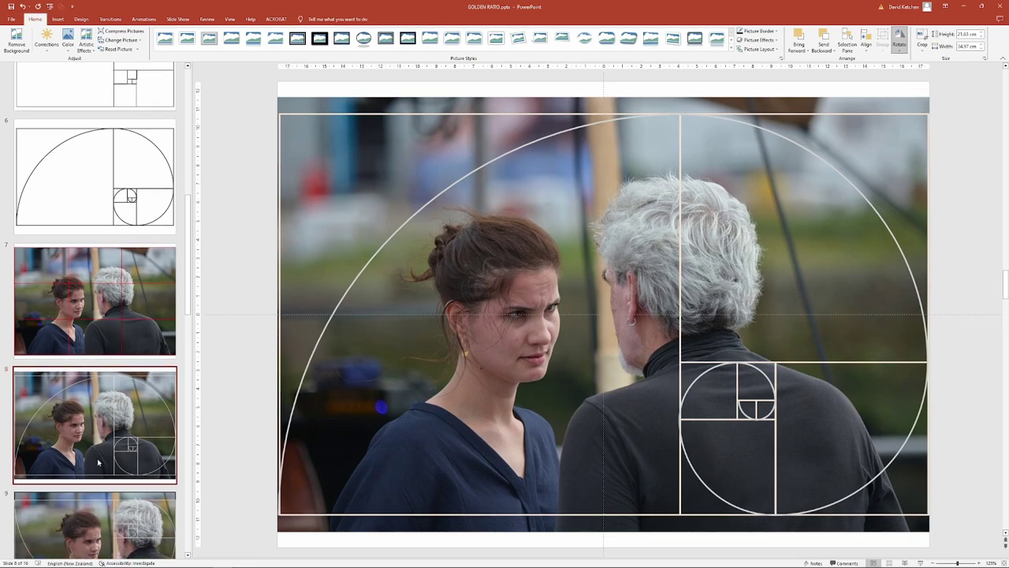
{"action": "left_click", "coordinate": [102, 447]}
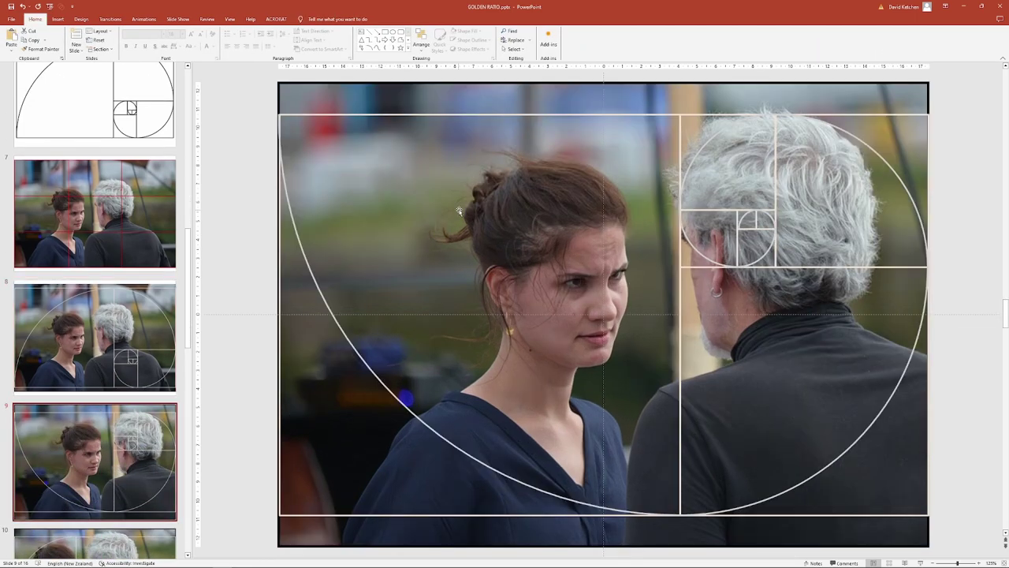
{"action": "left_click", "coordinate": [674, 115]}
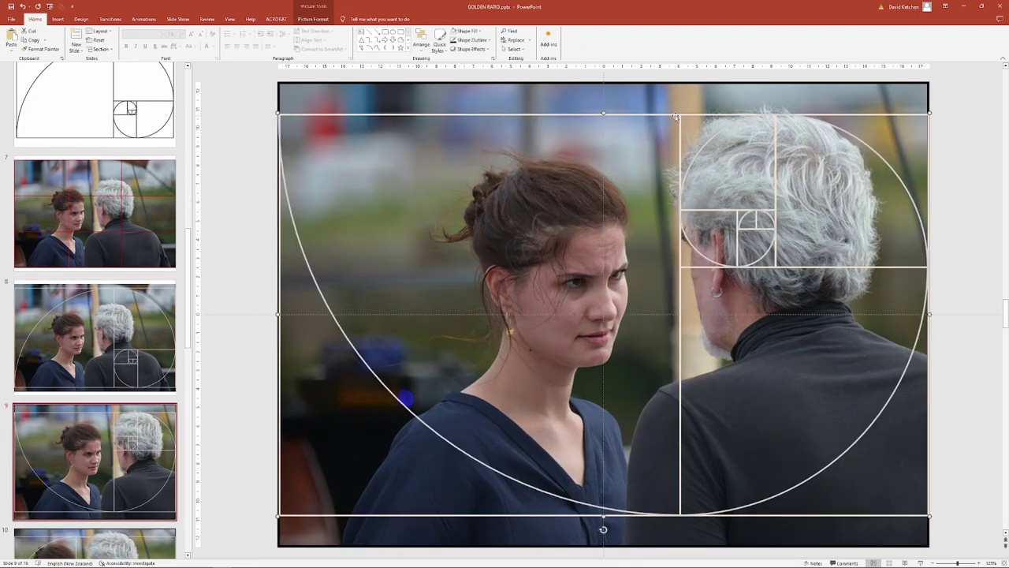
{"action": "left_click", "coordinate": [313, 19]}
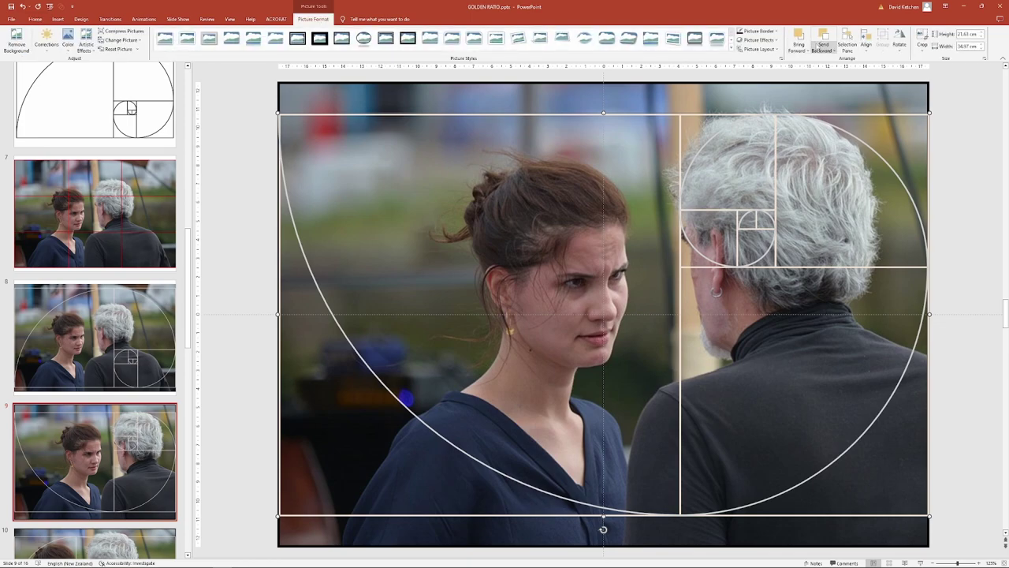
{"action": "left_click", "coordinate": [899, 43]}
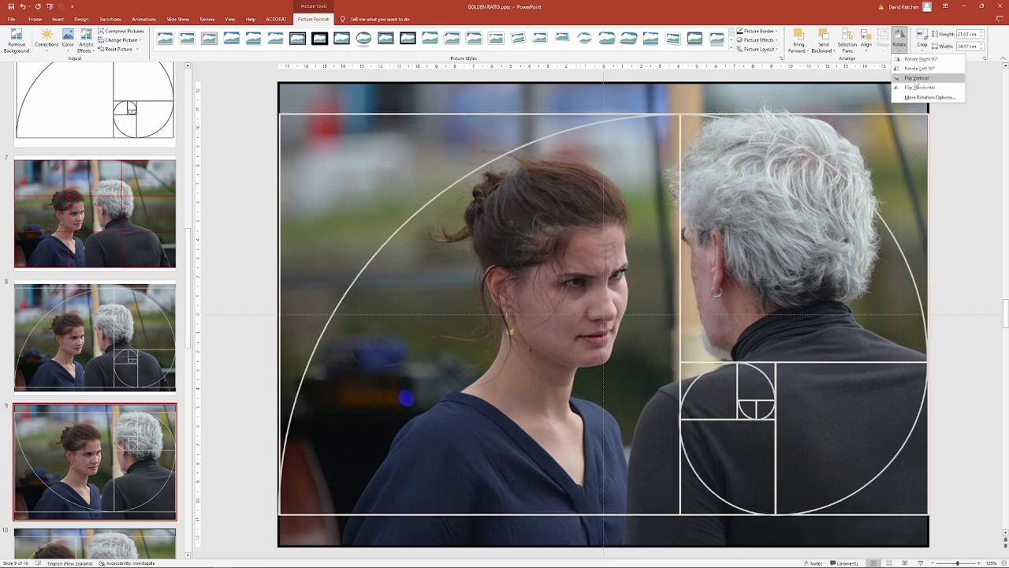
{"action": "left_click", "coordinate": [916, 79]}
Step: Try a horizontal flip of slide 9's overlay and return it to its previous orientation
{"action": "left_click", "coordinate": [899, 41]}
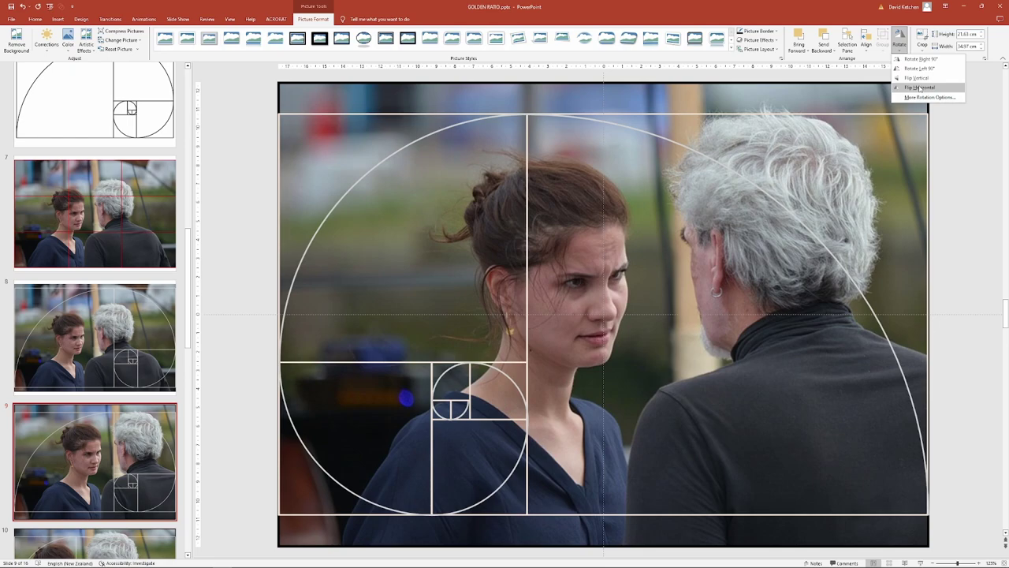
{"action": "left_click", "coordinate": [918, 87]}
{"action": "left_click", "coordinate": [899, 41]}
{"action": "left_click", "coordinate": [918, 87]}
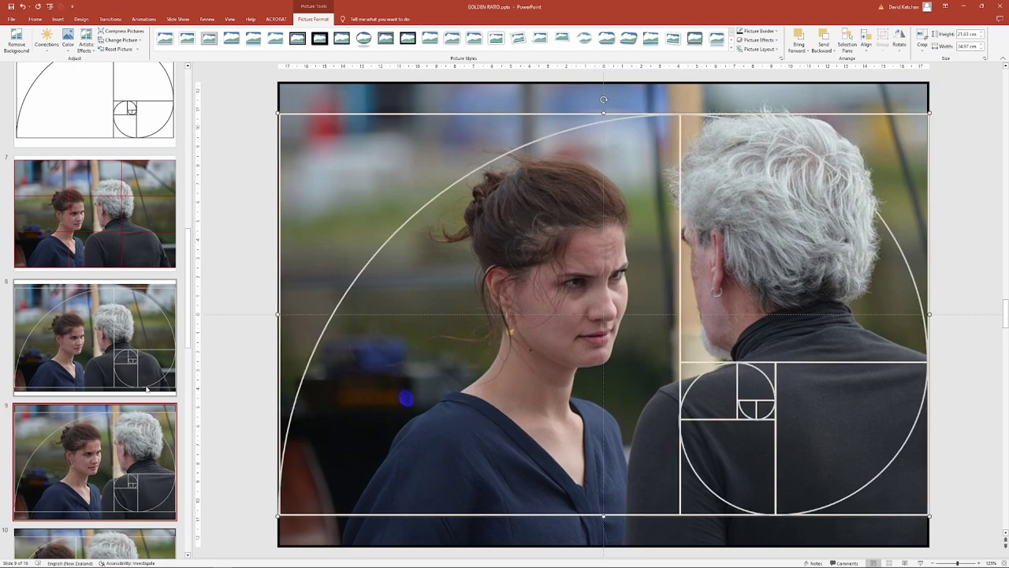
Step: Open slide 10 and flip its golden ratio overlay vertically
{"action": "left_click", "coordinate": [127, 460]}
{"action": "scroll", "coordinate": [150, 434], "scroll_direction": "down", "scroll_amount": 2}
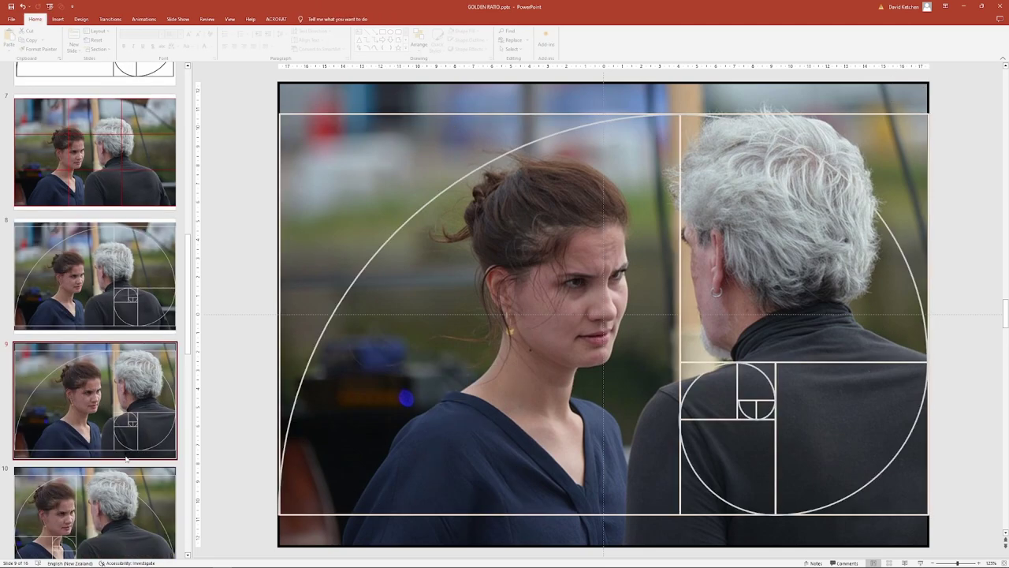
{"action": "left_click", "coordinate": [158, 417]}
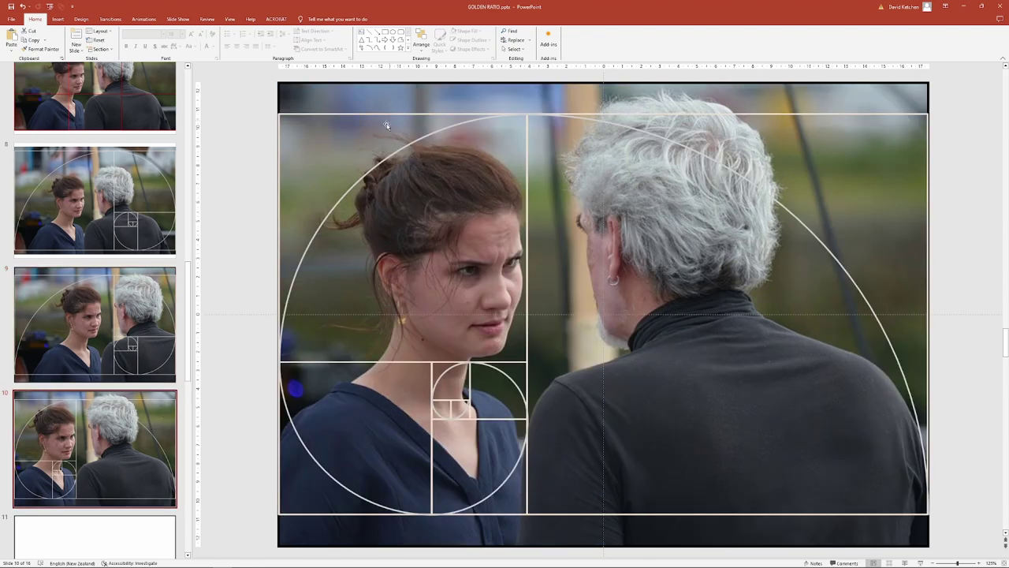
{"action": "double_click", "coordinate": [487, 115]}
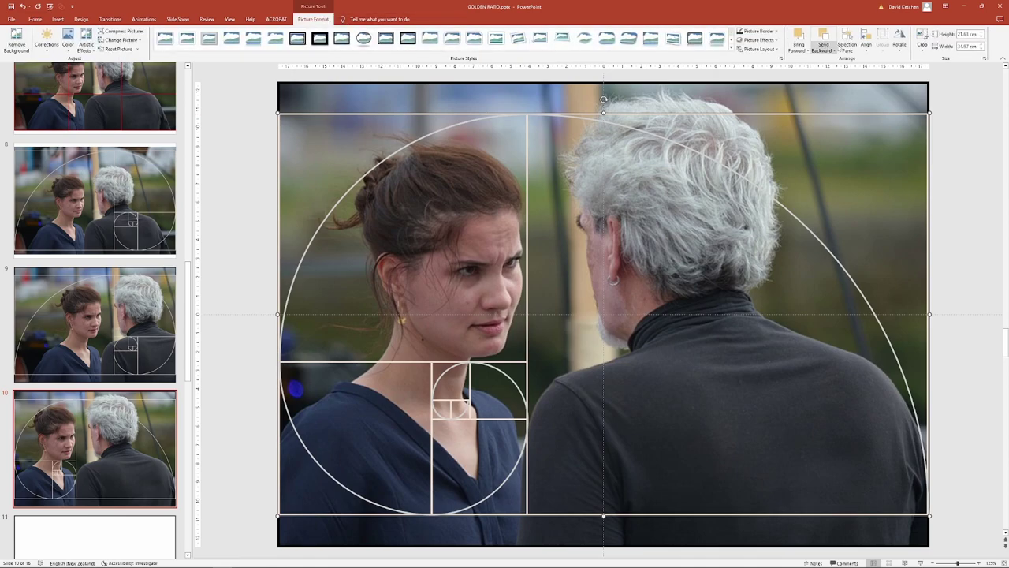
{"action": "left_click", "coordinate": [899, 44]}
{"action": "left_click", "coordinate": [918, 88]}
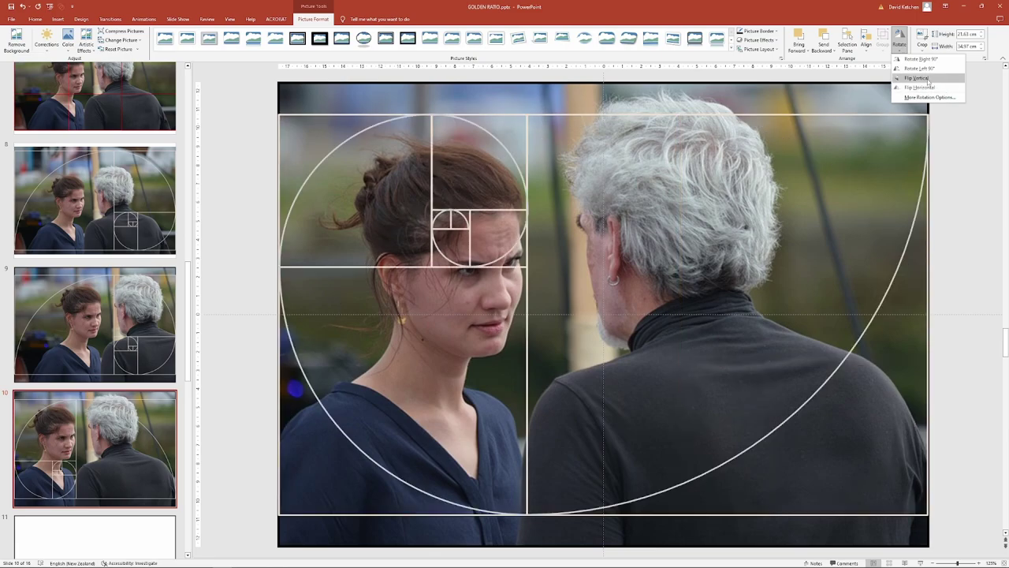
{"action": "left_click", "coordinate": [928, 80]}
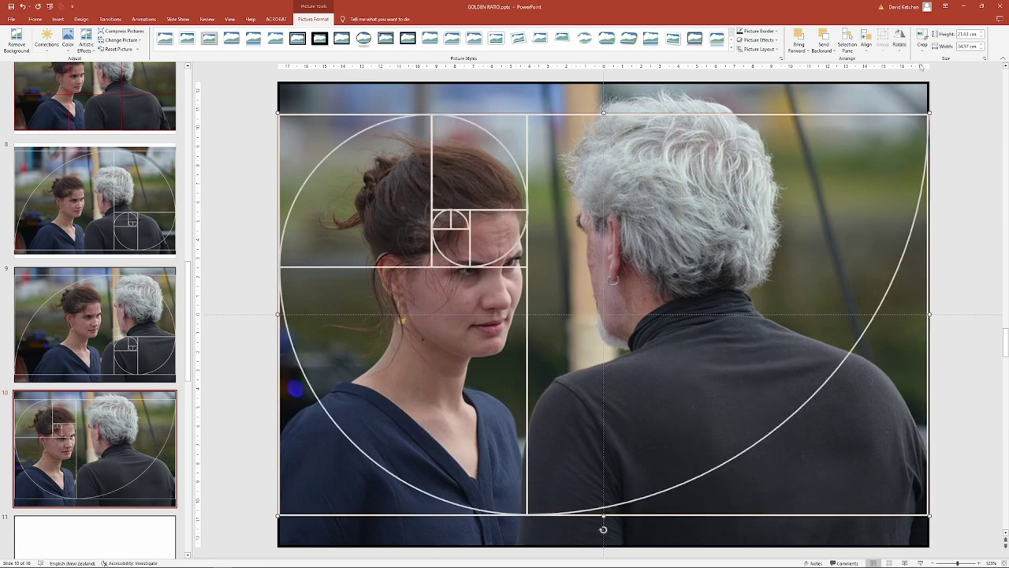
Step: Reverse the vertical flip of slide 10's overlay and compare the compositions on slides 9 and 10
{"action": "left_click", "coordinate": [900, 43]}
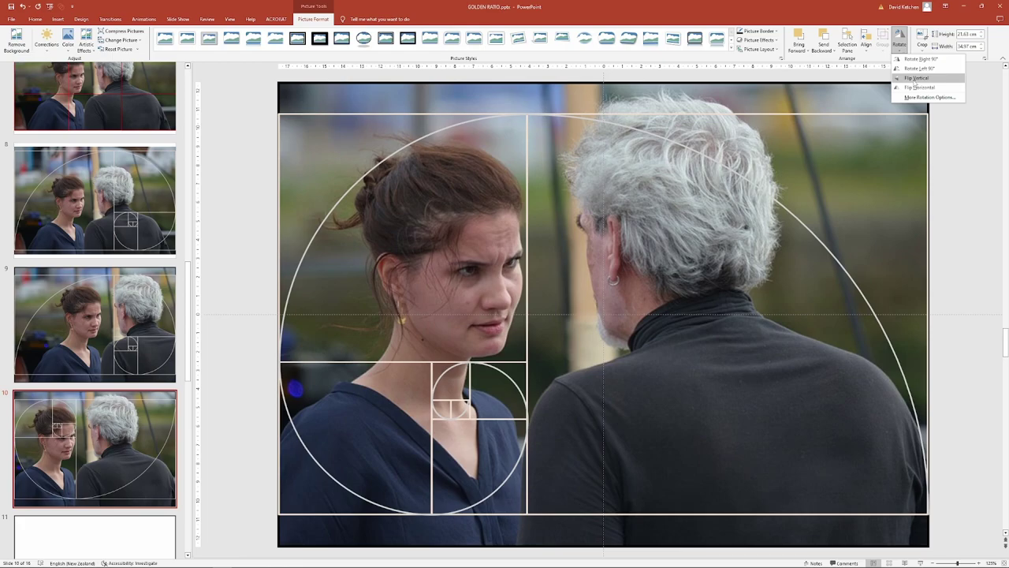
{"action": "left_click", "coordinate": [906, 79]}
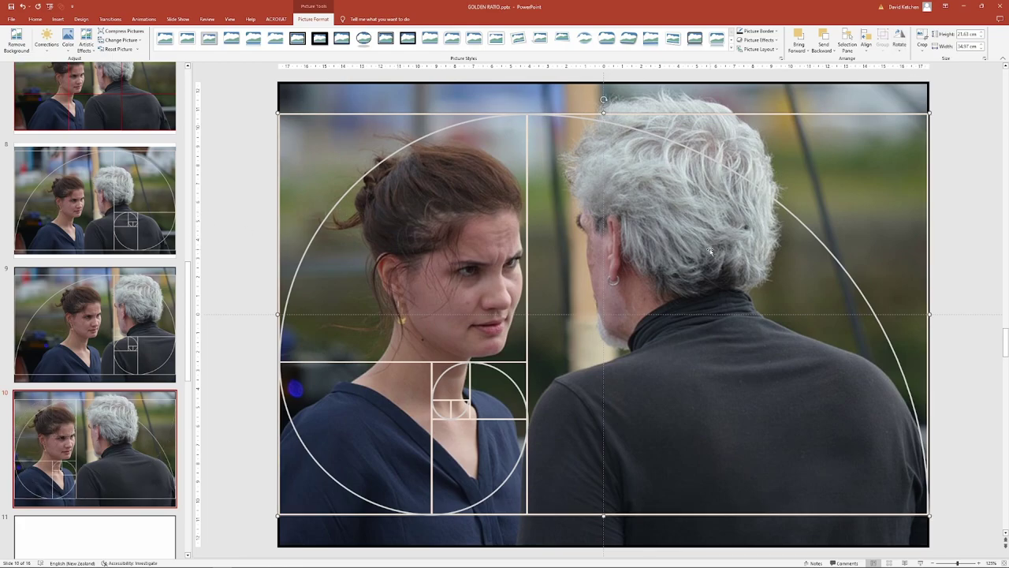
{"action": "left_click", "coordinate": [137, 328]}
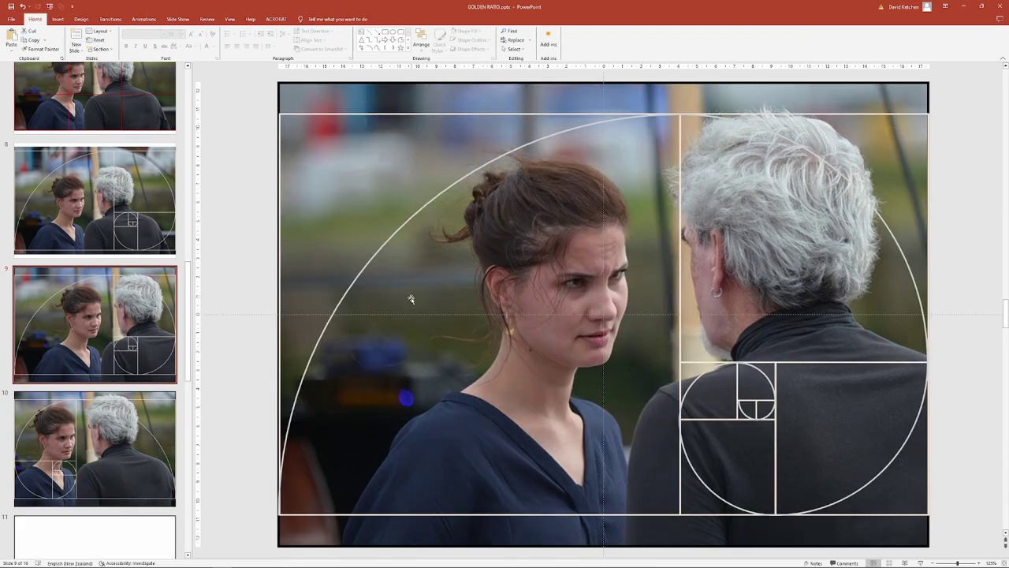
{"action": "left_click", "coordinate": [161, 409]}
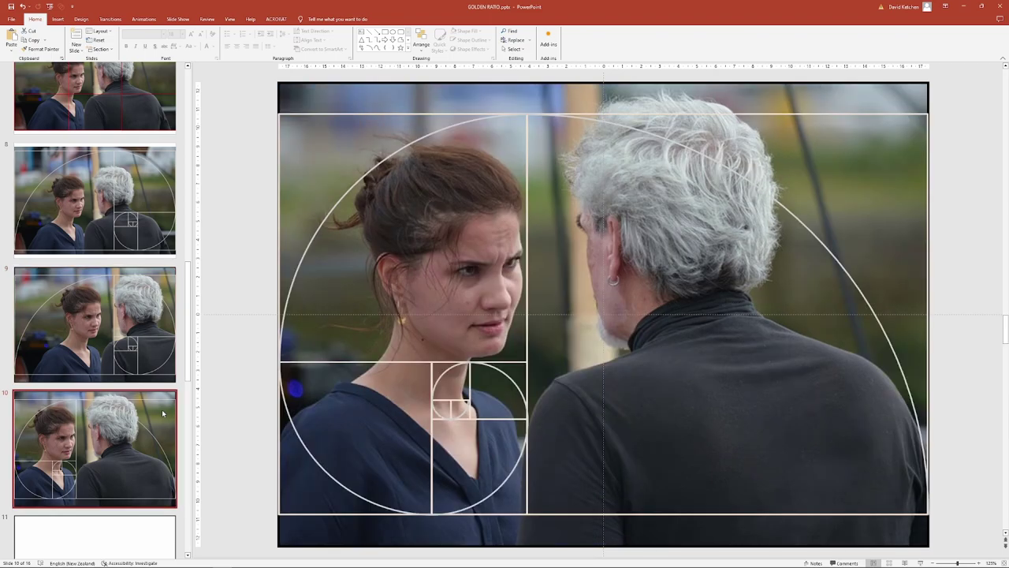